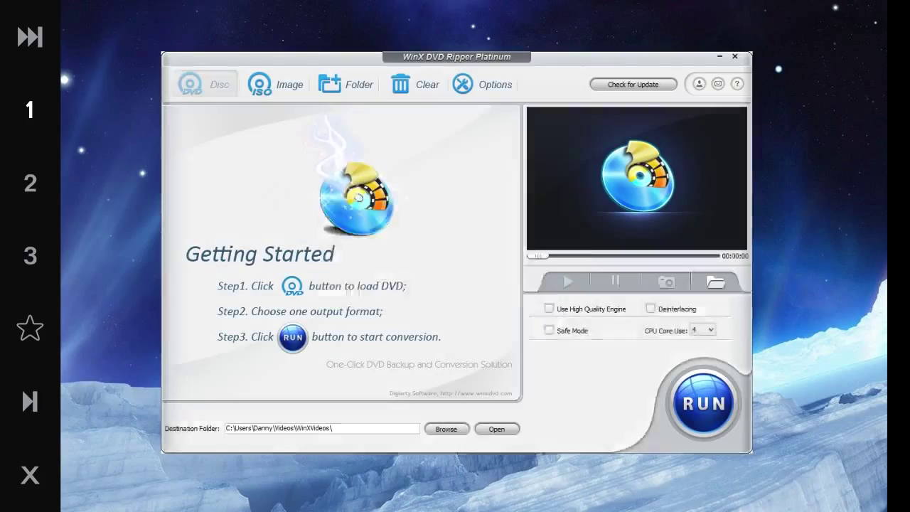
Step: Load the DVD disc SCARY_MOVIE_4 from drive E: as the source
mouse_move(333, 510)
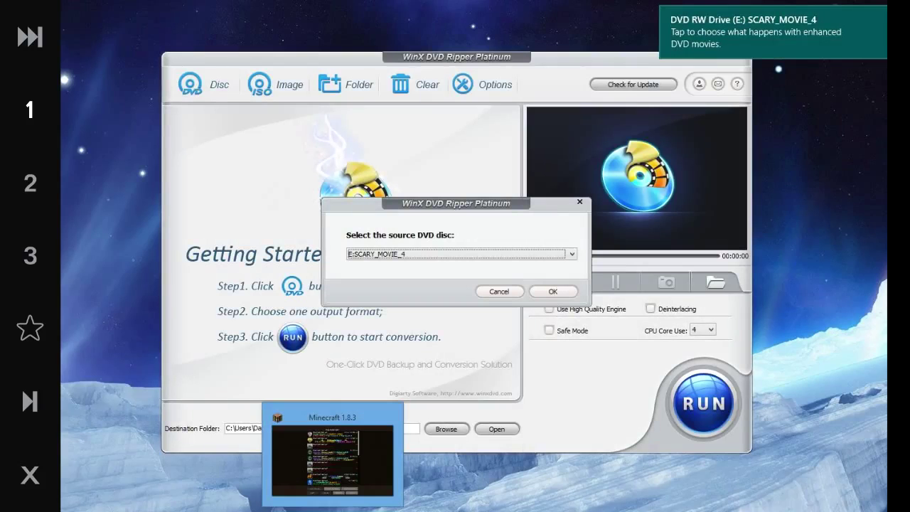
click(332, 459)
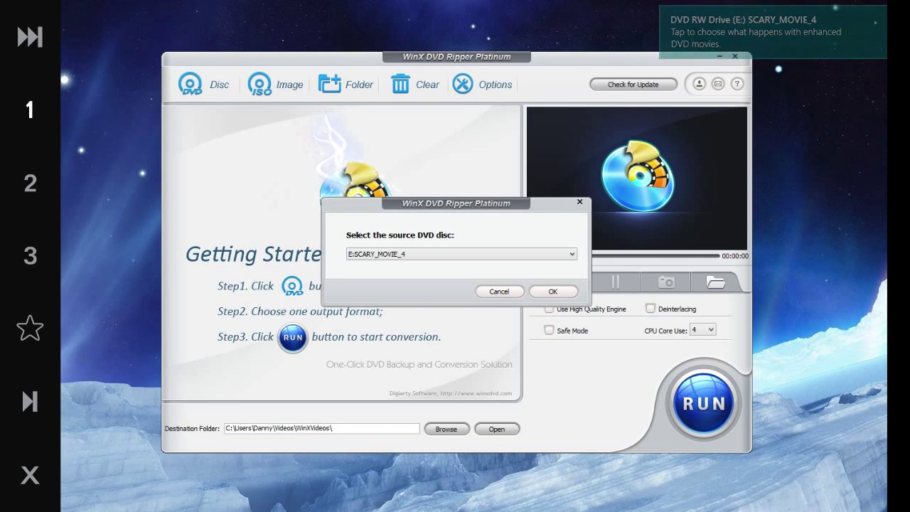
click(461, 254)
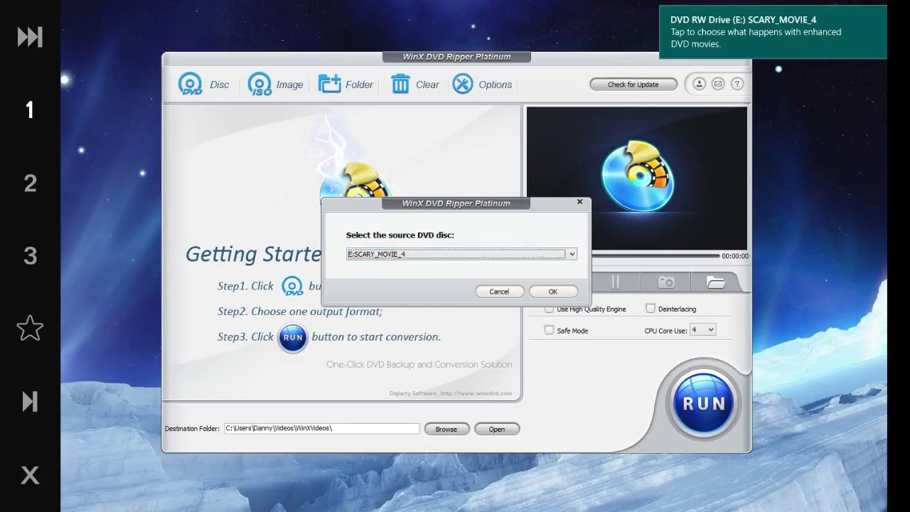
key(Return)
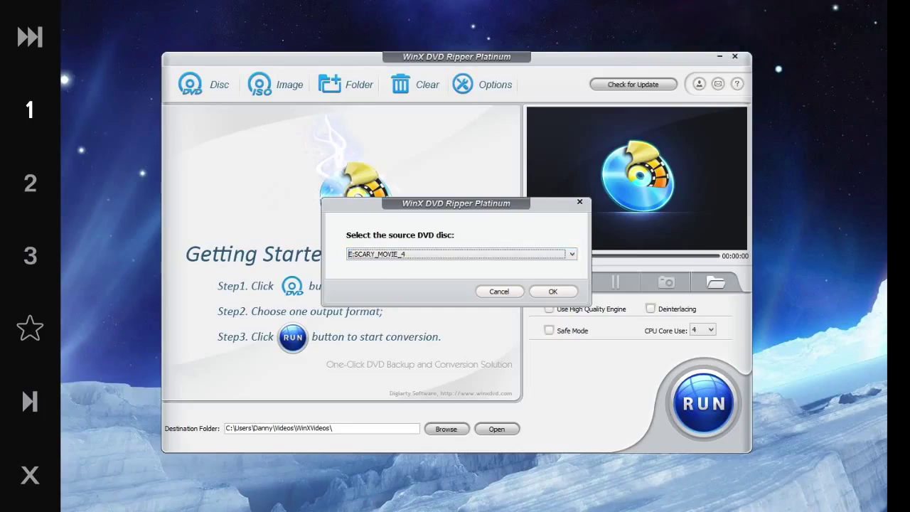
key(Return)
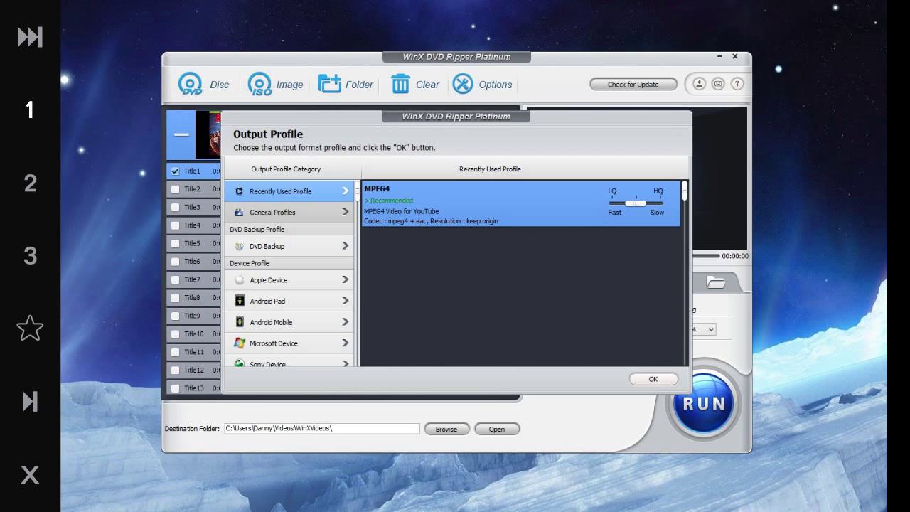
Step: Examine the available output profile categories, including the DVD Backup options and the General Profiles
scroll(289, 235, down, 10)
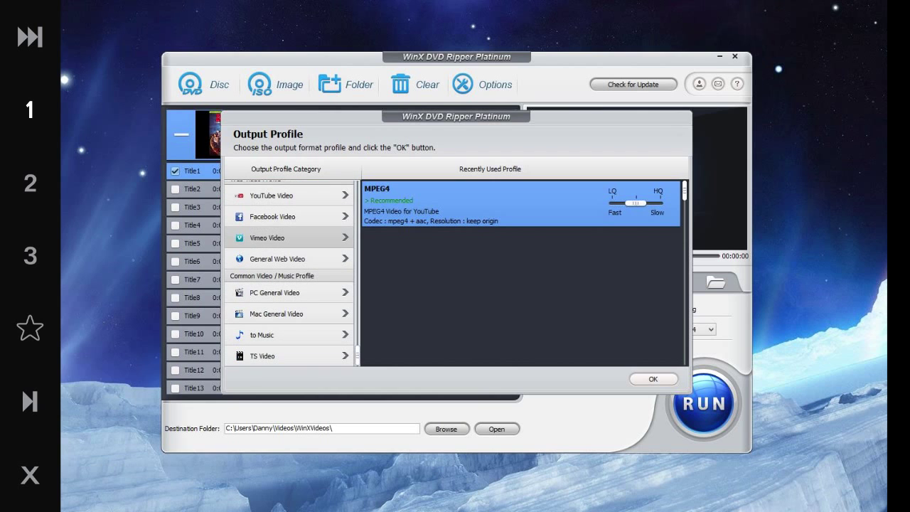
scroll(290, 273, up, 10)
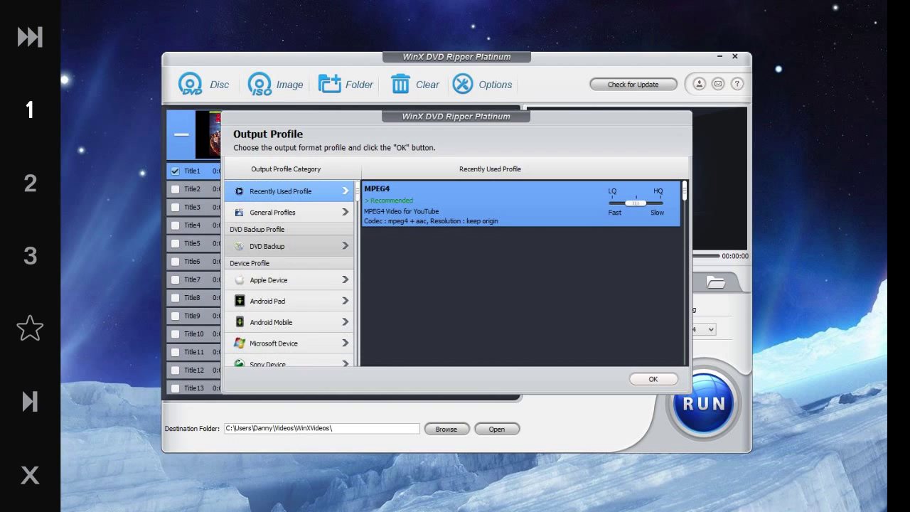
click(289, 246)
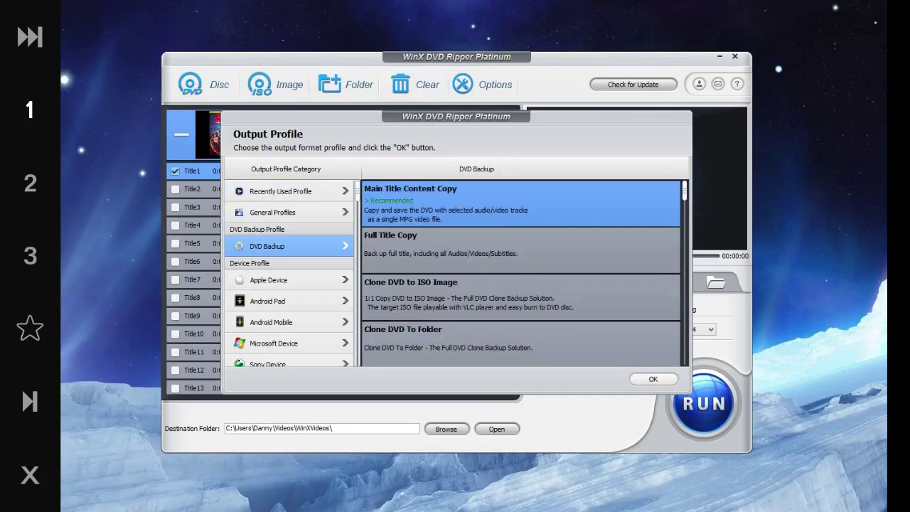
scroll(521, 274, down, 1)
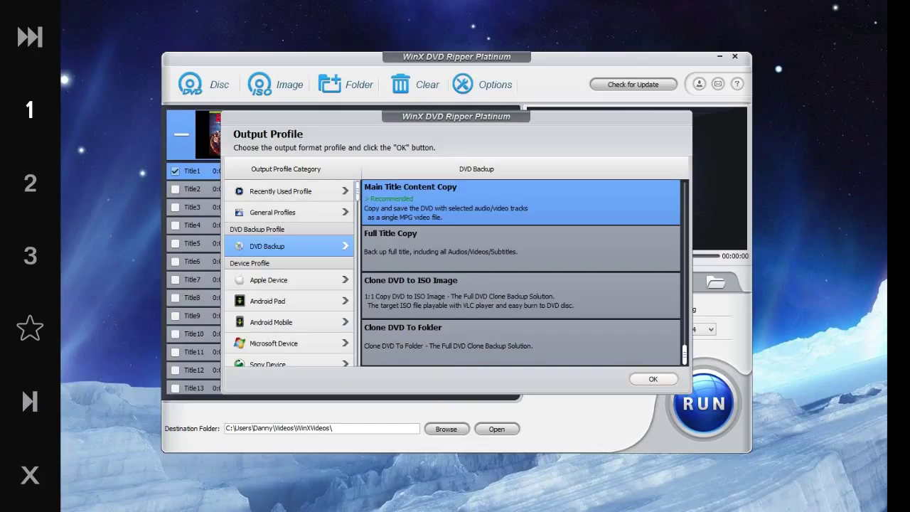
click(288, 190)
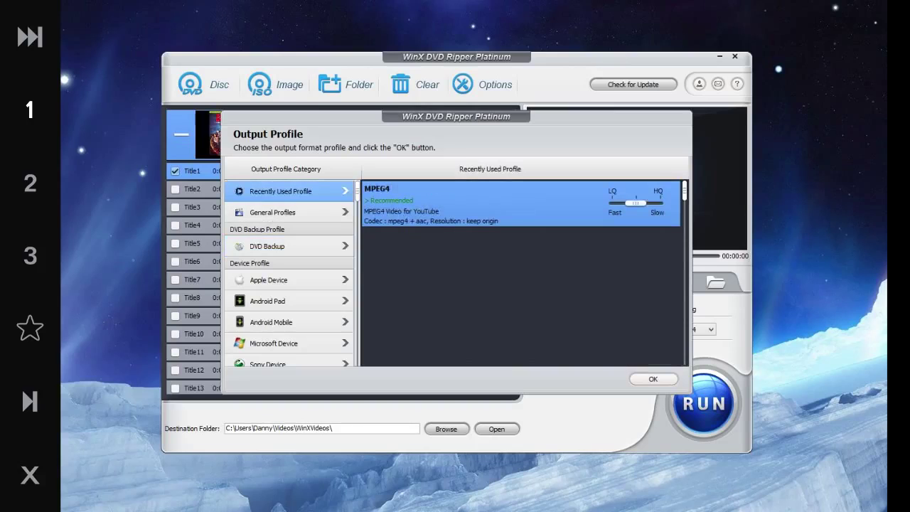
click(287, 211)
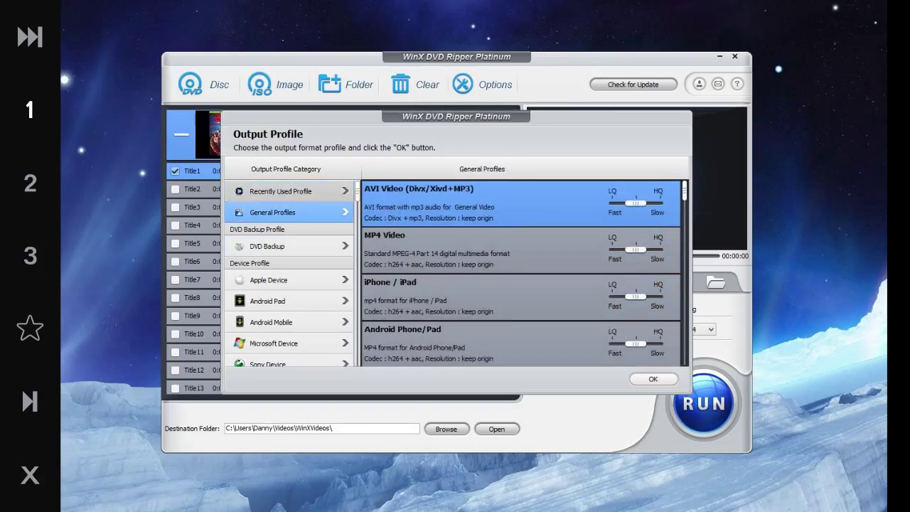
click(288, 190)
Step: Examine the Apple Device output profiles for iPhone, iPad, iPod, Apple TV and iTunes
click(285, 279)
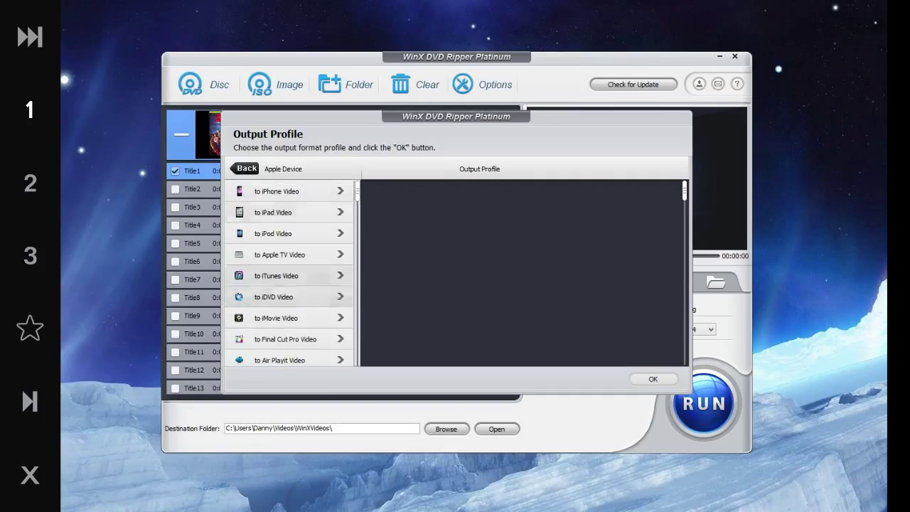
click(279, 191)
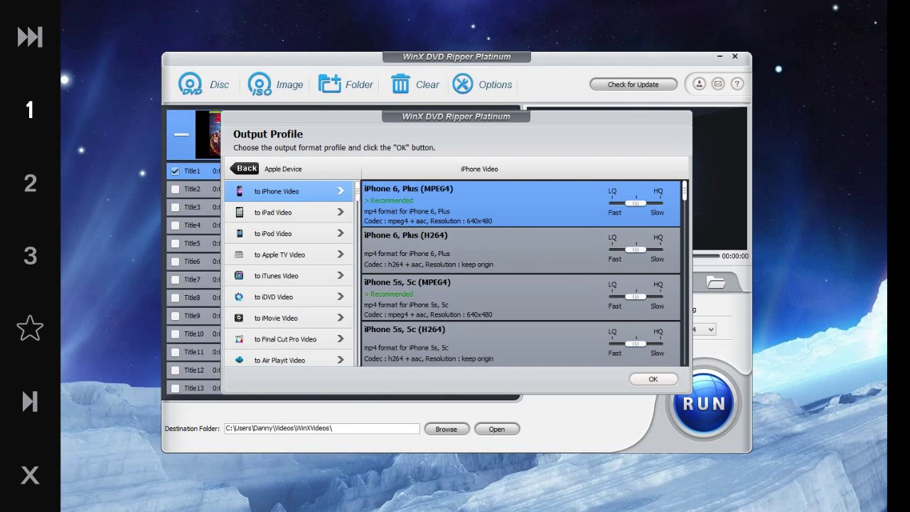
scroll(520, 272, down, 1)
scroll(521, 273, up, 1)
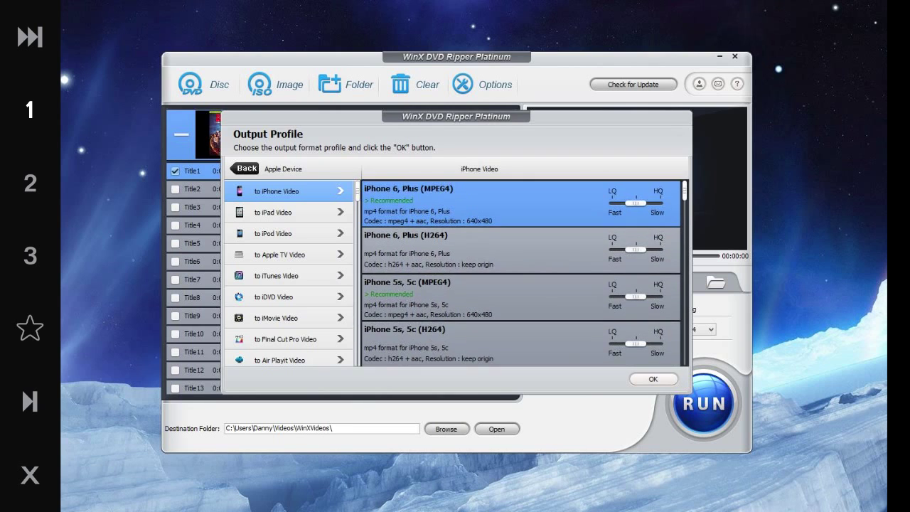
scroll(520, 273, down, 1)
scroll(522, 273, down, 1)
scroll(522, 274, up, 2)
scroll(523, 274, down, 1)
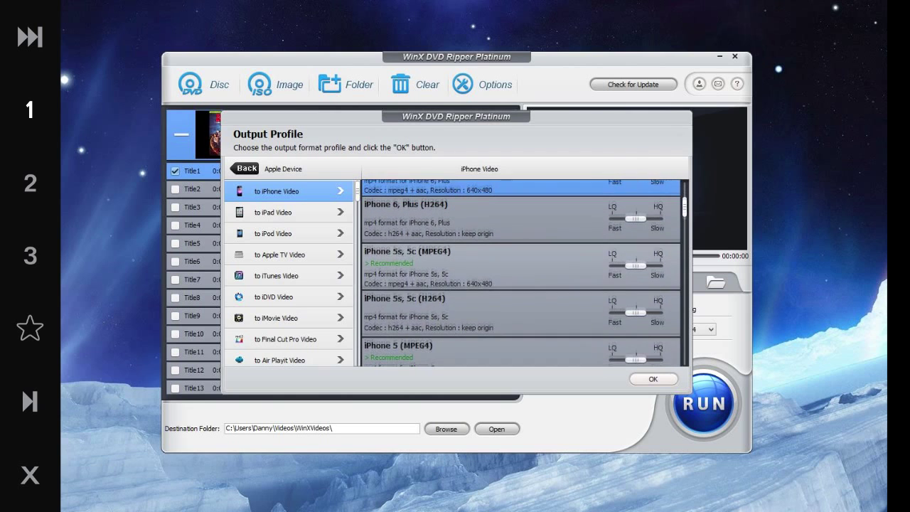
scroll(520, 273, down, 1)
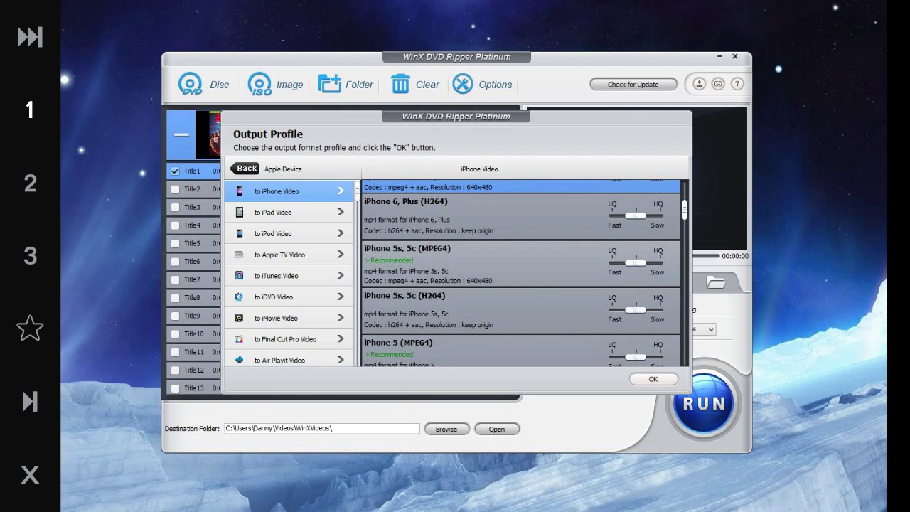
scroll(521, 272, down, 2)
click(289, 212)
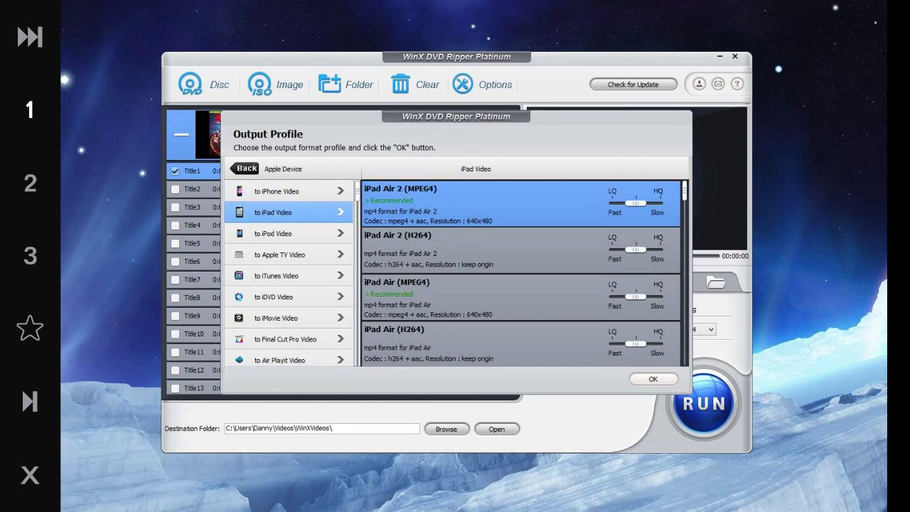
click(289, 233)
click(289, 254)
click(289, 276)
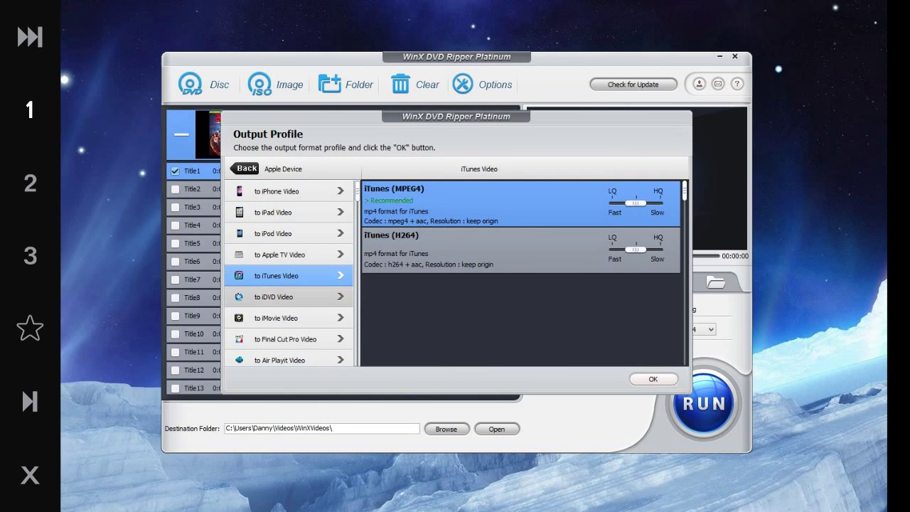
Step: Examine the Android Pad, Android Mobile and Other Devices profile categories, including the PDA profiles
click(247, 167)
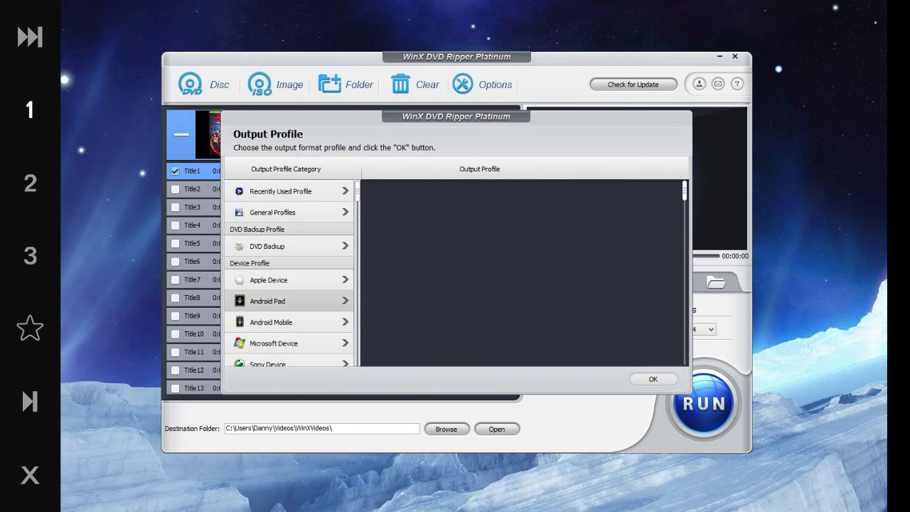
click(267, 301)
click(247, 168)
click(271, 322)
click(247, 168)
scroll(288, 312, down, 3)
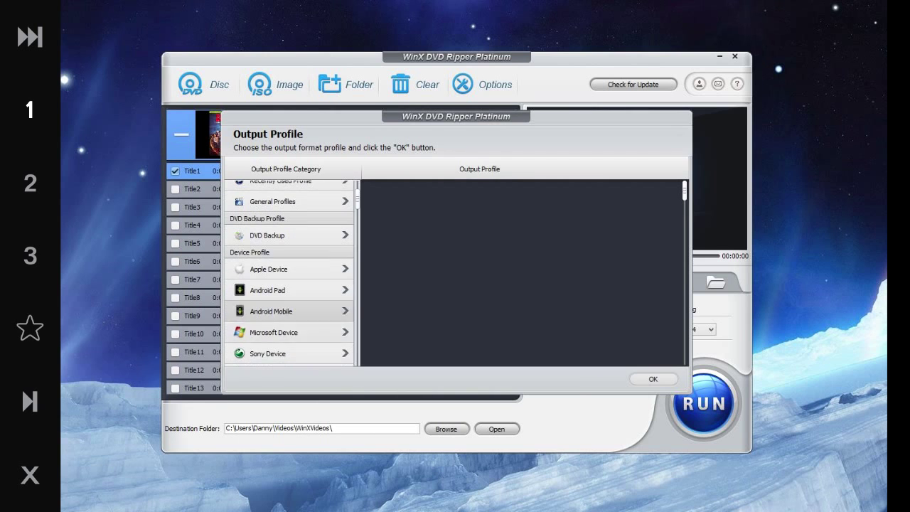
scroll(288, 323, down, 1)
click(273, 319)
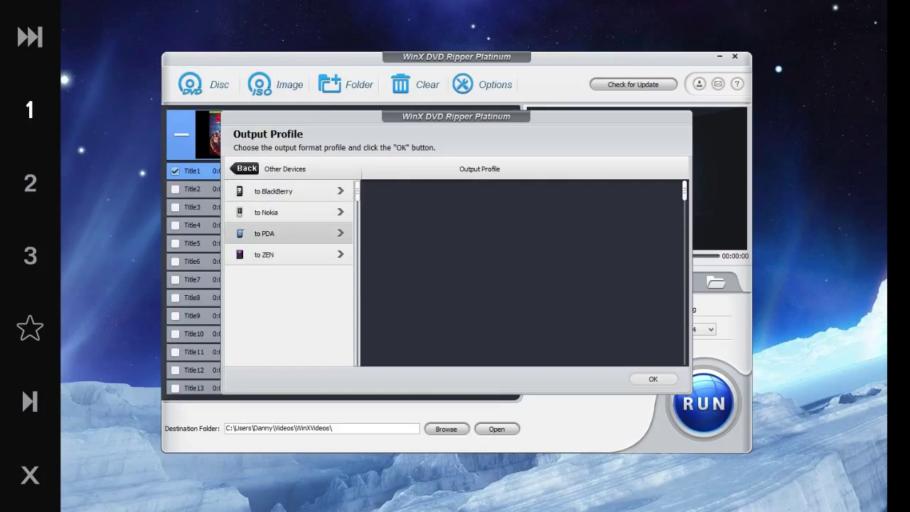
click(263, 233)
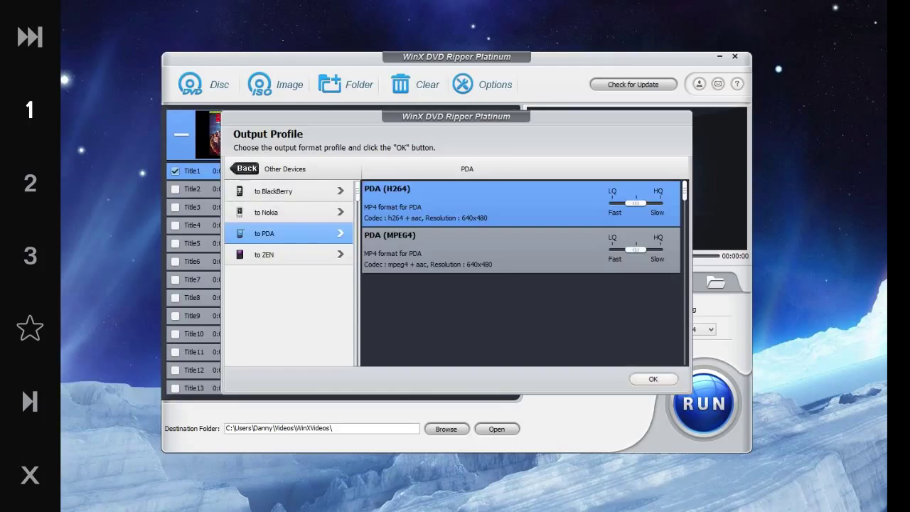
Step: Choose the YouTube Video MPEG4 profile as the output format and confirm it
click(244, 169)
scroll(287, 221, down, 2)
click(271, 254)
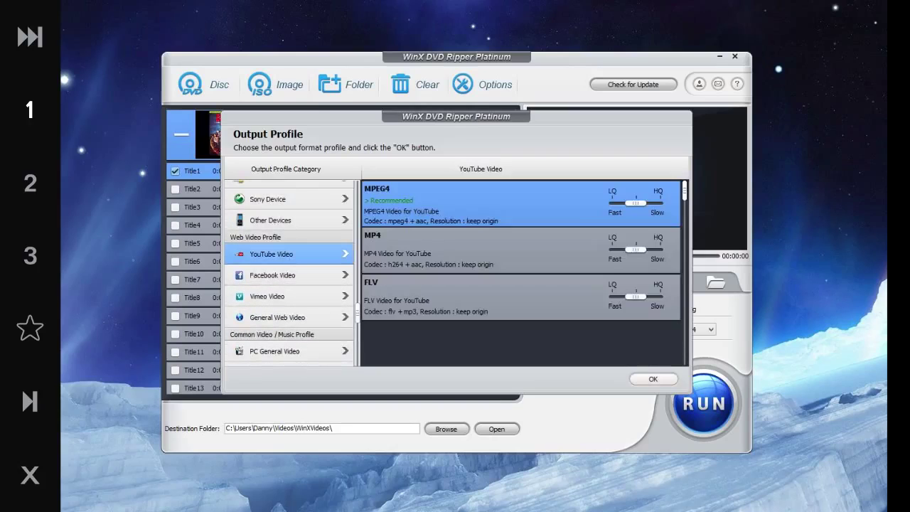
click(484, 249)
click(653, 379)
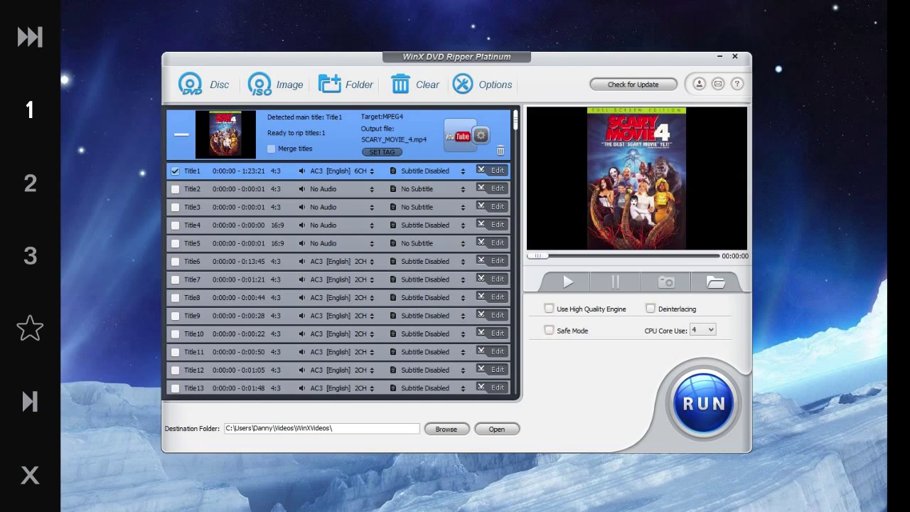
Step: Review the disc's title list and set the subtitle of Title1 to Track1 [English]
scroll(339, 277, down, 5)
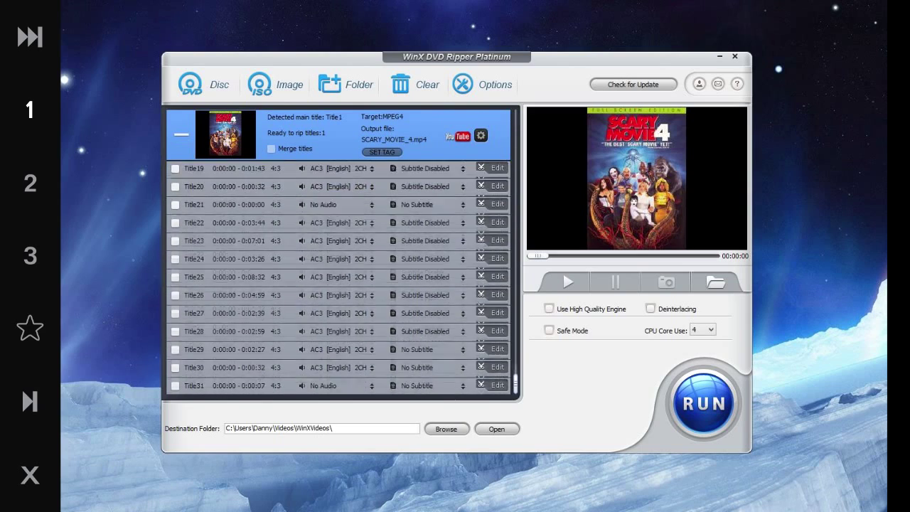
scroll(338, 278, up, 6)
scroll(338, 278, down, 7)
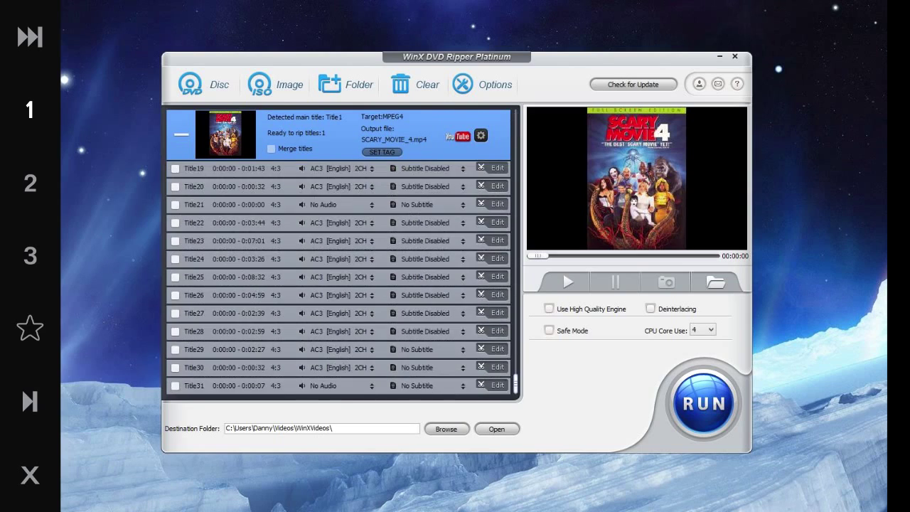
scroll(338, 277, up, 1)
scroll(338, 277, up, 6)
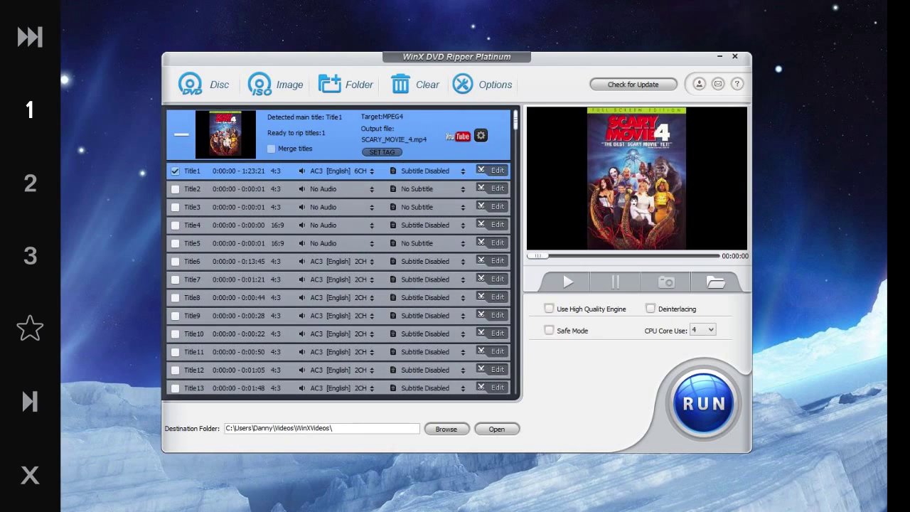
click(464, 170)
click(425, 197)
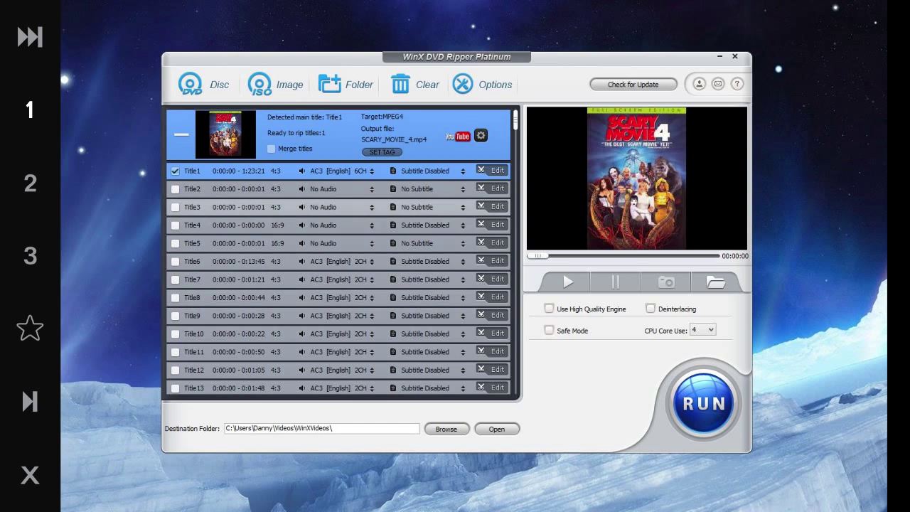
click(430, 170)
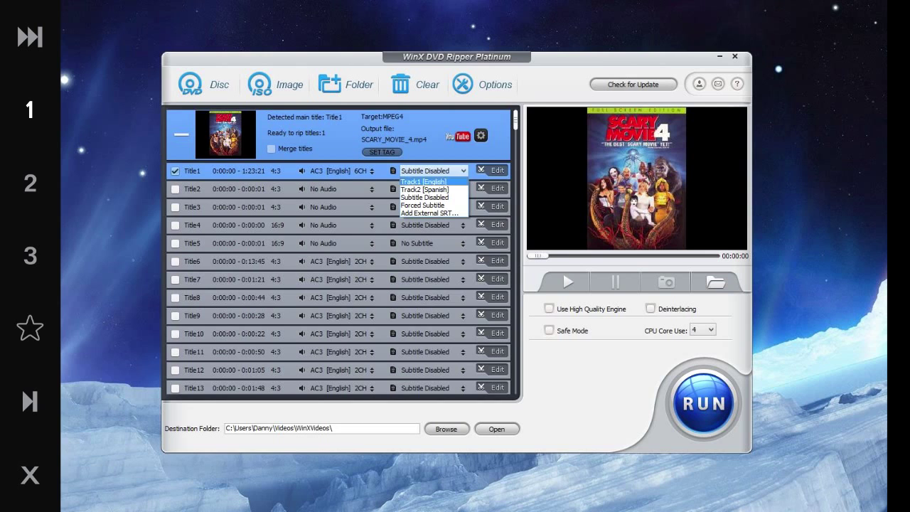
click(424, 182)
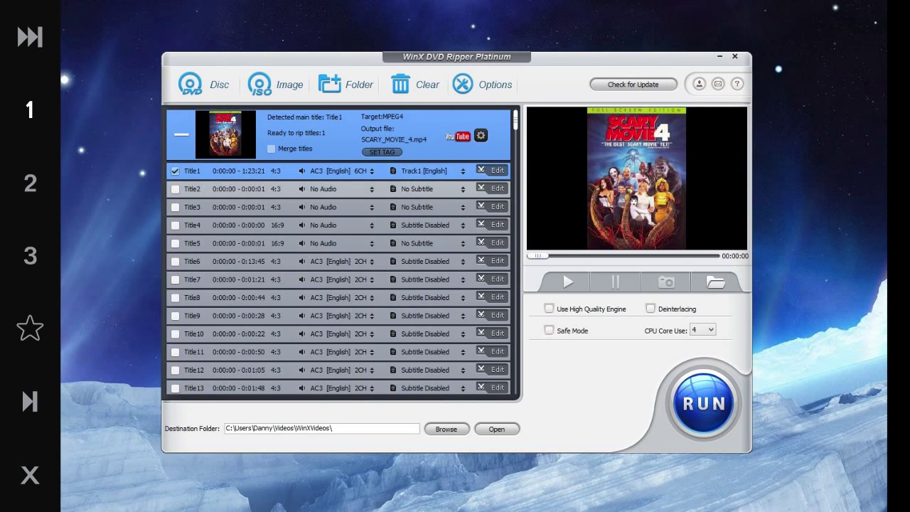
click(433, 225)
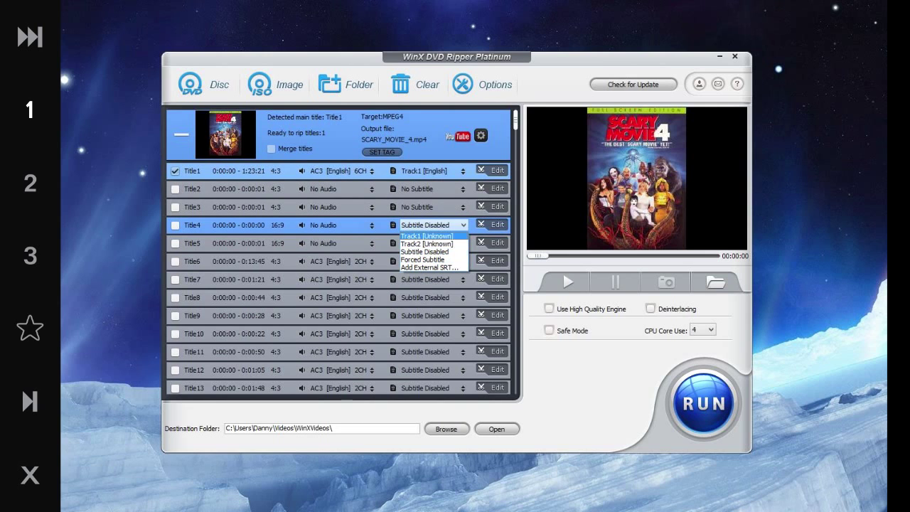
click(427, 236)
click(433, 224)
click(425, 251)
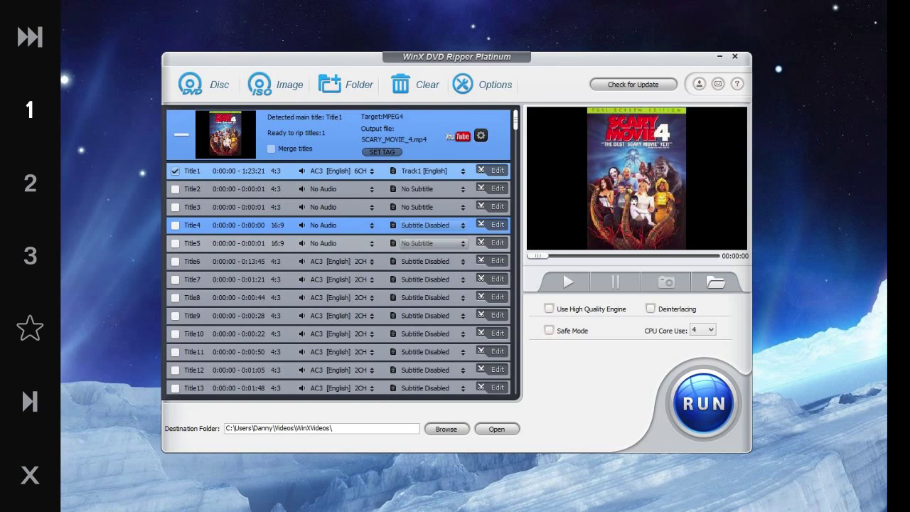
Step: Open Title1 for editing and enable its audio volume adjustment
click(497, 171)
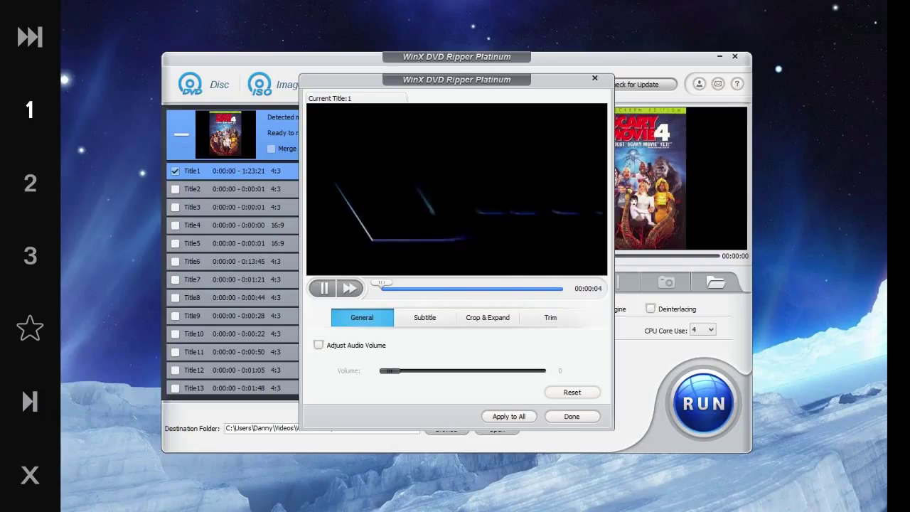
click(319, 345)
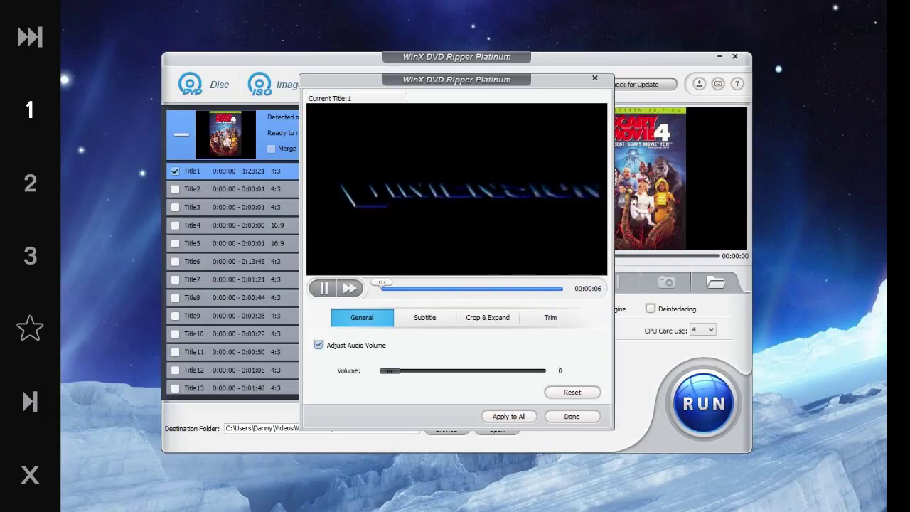
mouse_move(389, 370)
mouse_down()
mouse_move(535, 370)
mouse_move(389, 370)
mouse_up()
Step: Switch Title1's subtitle source from the inner track to an extra file and browse for an SRT file
click(424, 317)
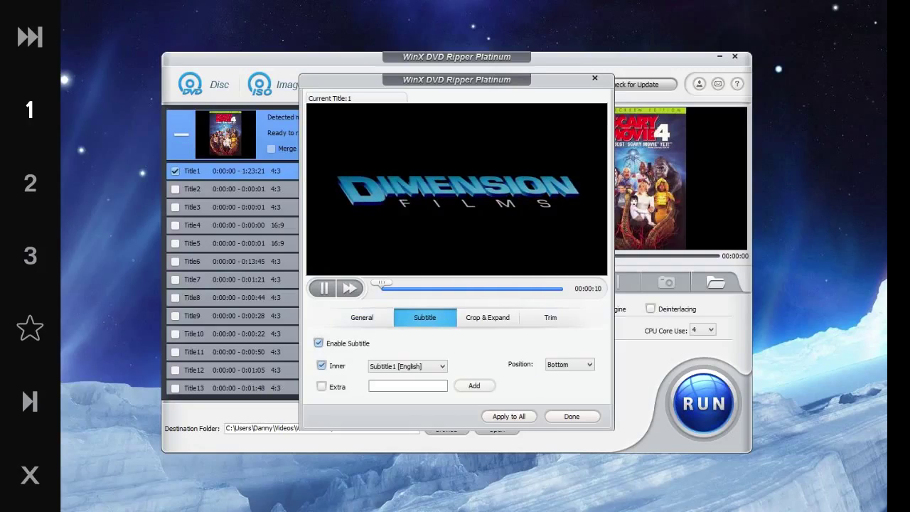
click(407, 366)
click(408, 375)
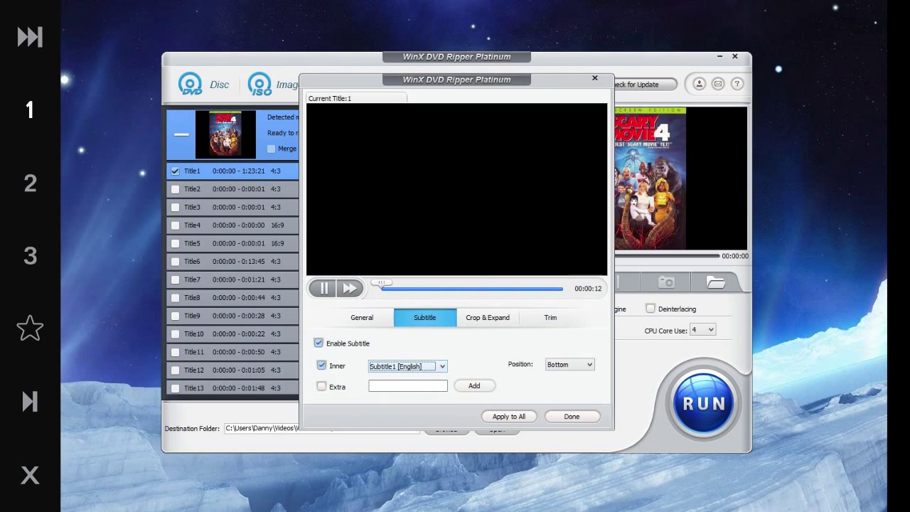
click(322, 385)
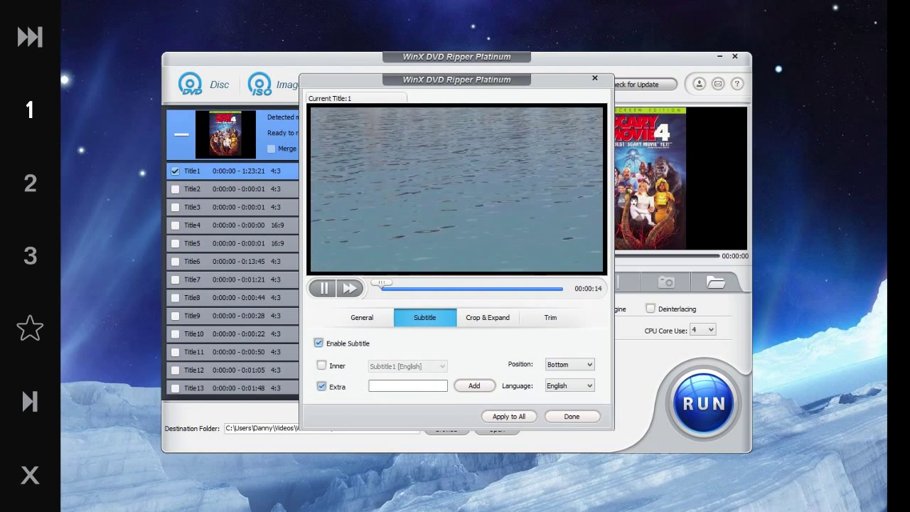
click(407, 385)
click(474, 386)
click(369, 385)
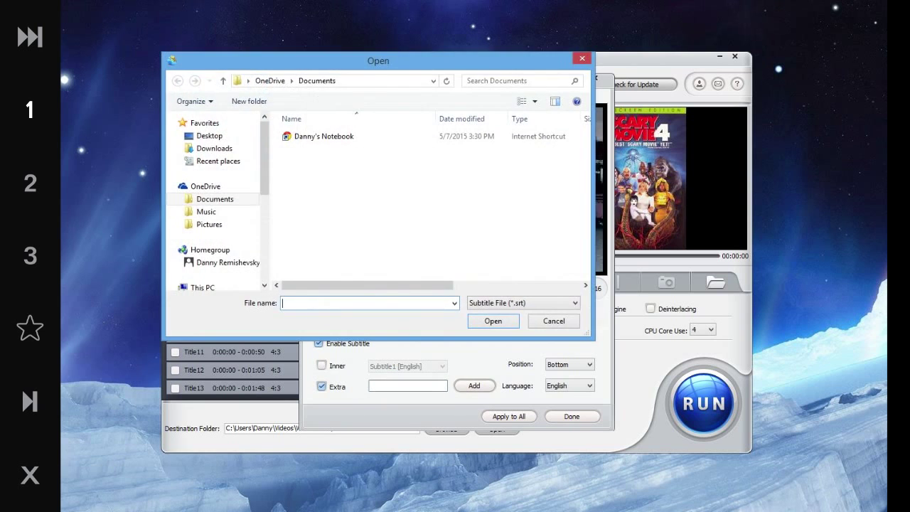
key(Escape)
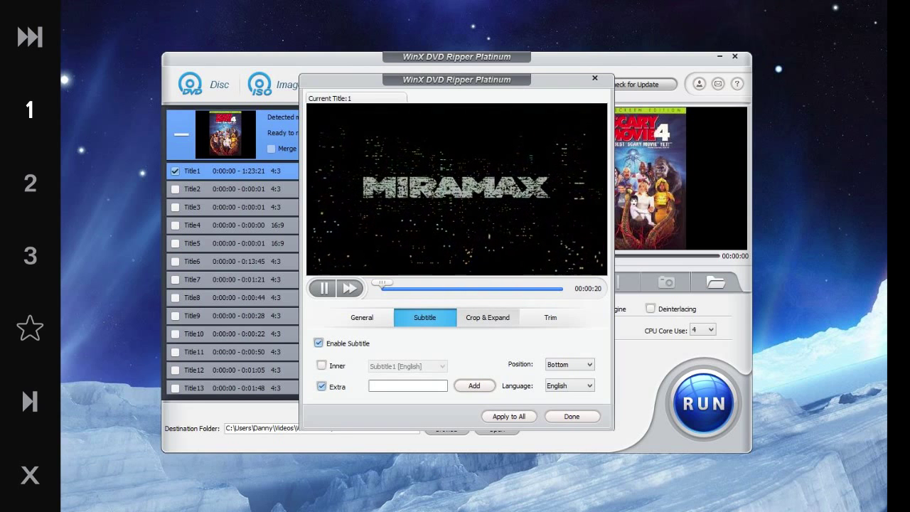
Step: Enable cropping for Title1 and set a crop area of about 586 × 374, offset about 82 left and 48 top, pausing the preview
click(488, 317)
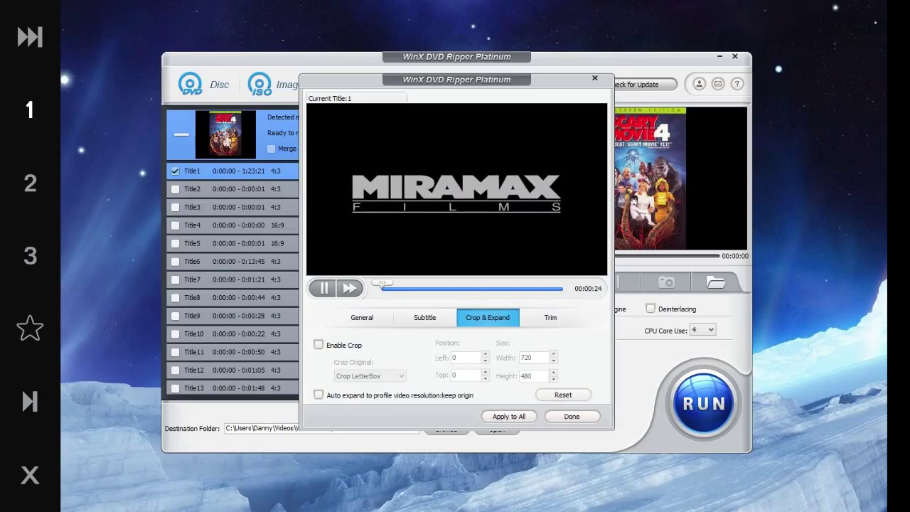
click(319, 345)
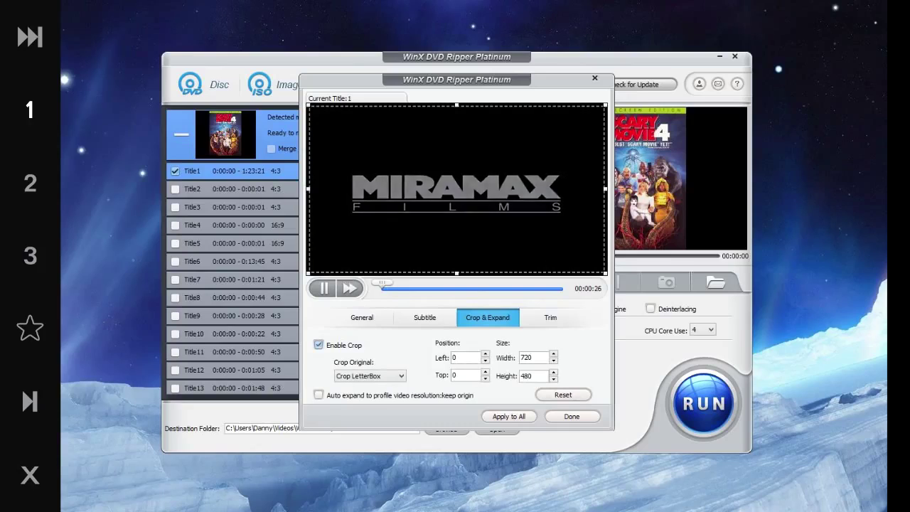
drag(604, 273, 545, 233)
drag(553, 175, 582, 185)
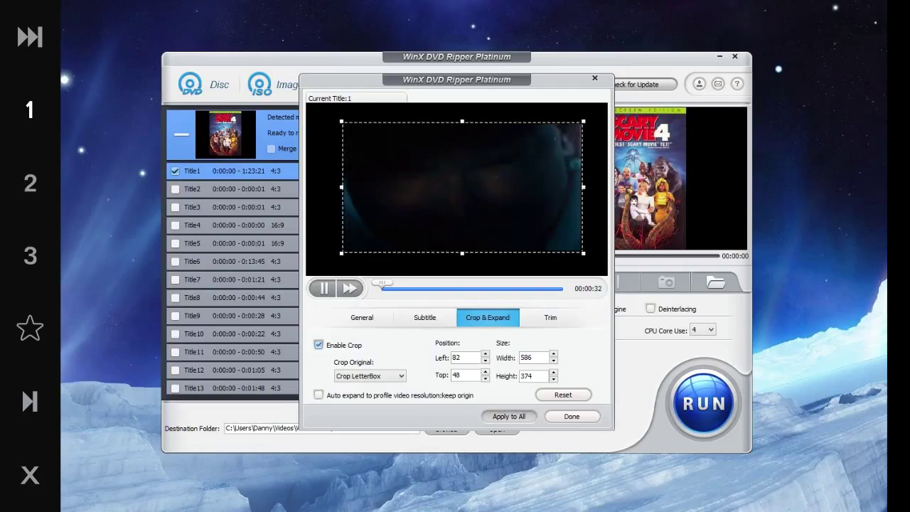
click(509, 415)
click(529, 275)
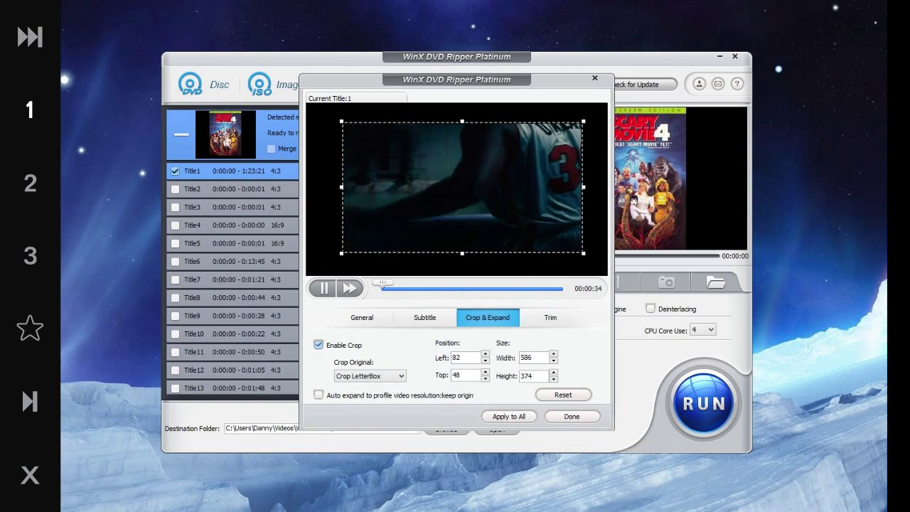
click(322, 288)
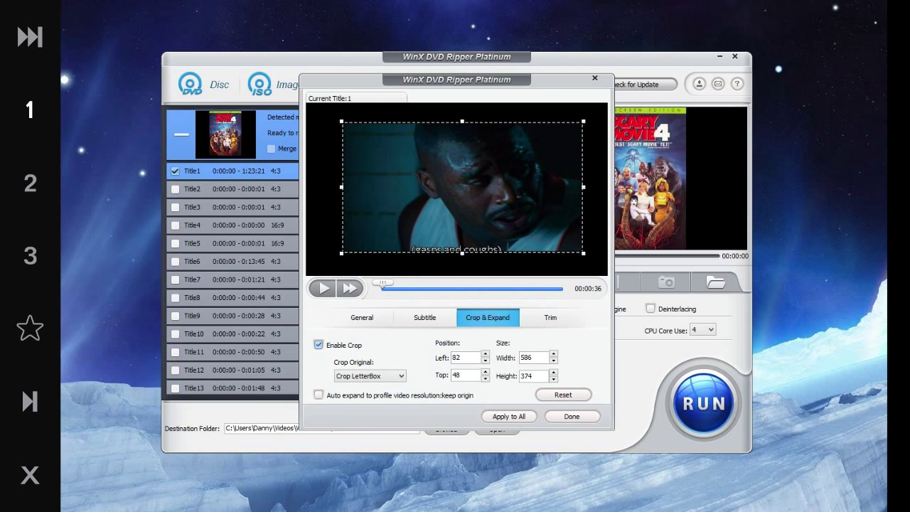
Step: Enable trimming for Title1 and close the title editing window
click(550, 317)
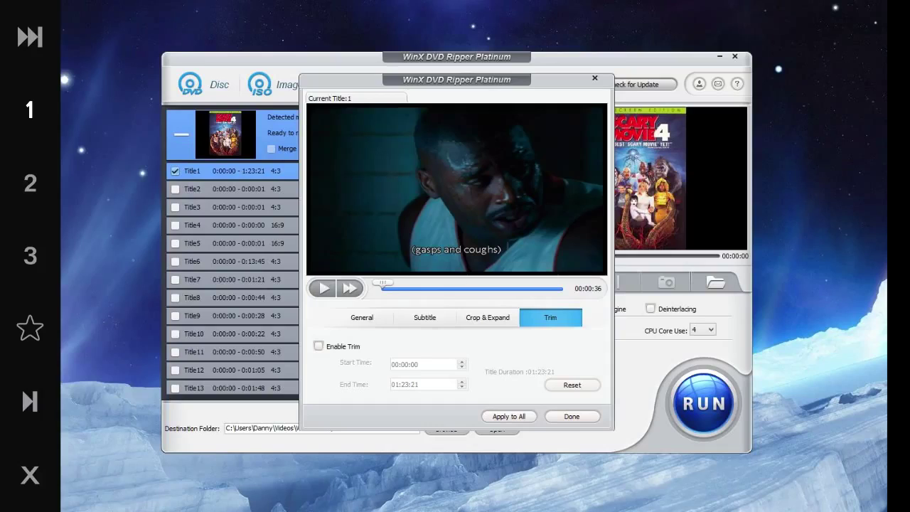
click(318, 346)
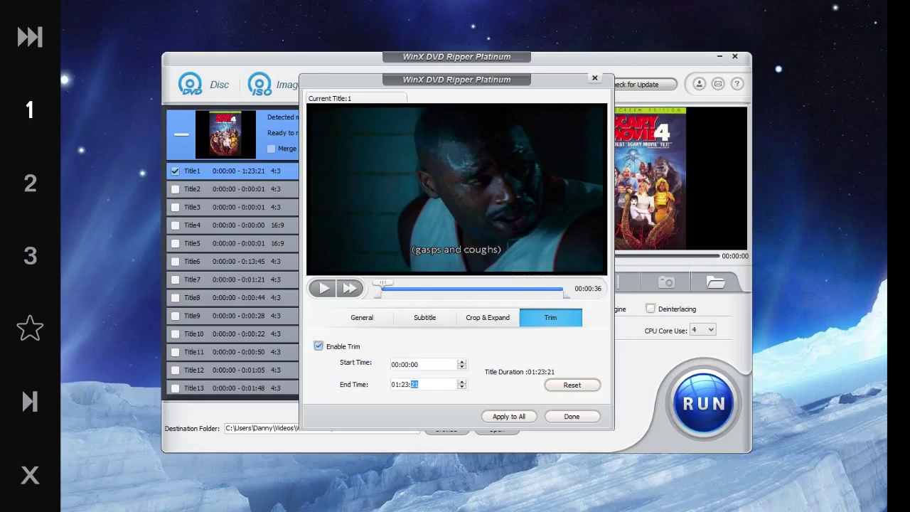
click(594, 77)
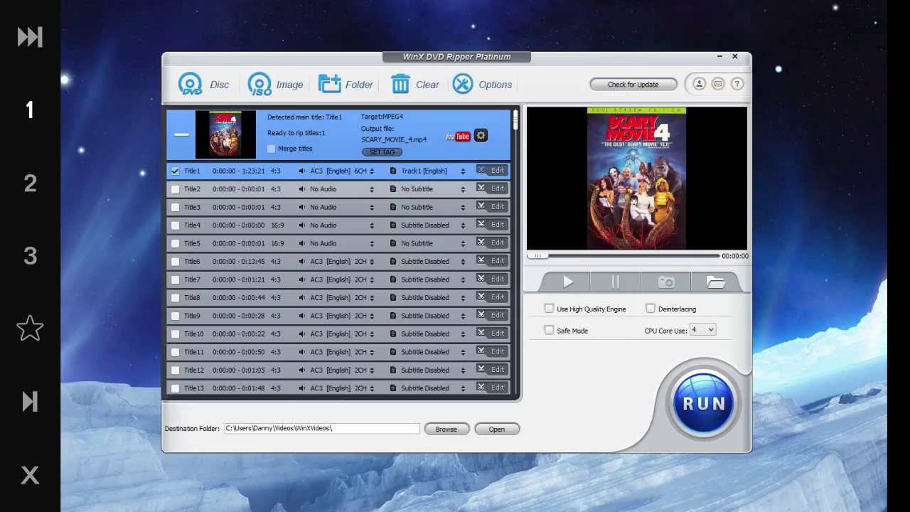
Step: Review the disc's whole title list and preview the content of Title23
scroll(338, 277, down, 2)
scroll(338, 277, down, 7)
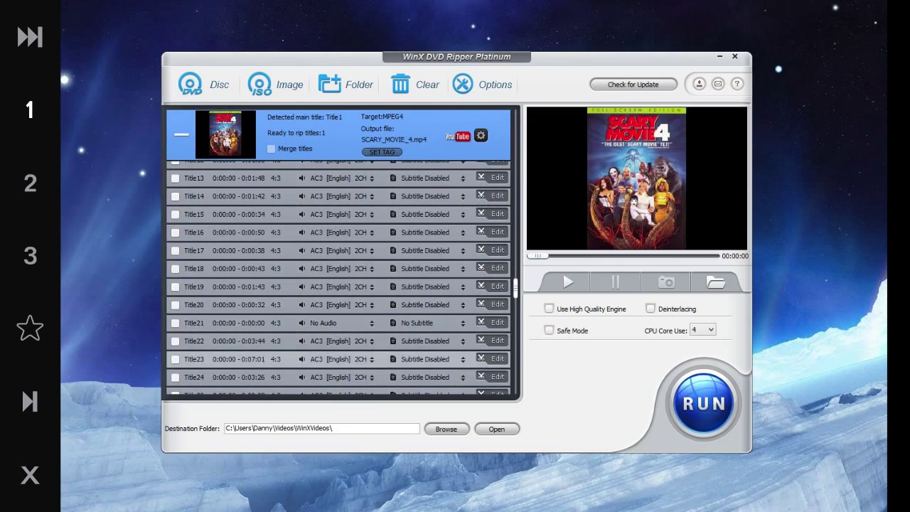
click(497, 358)
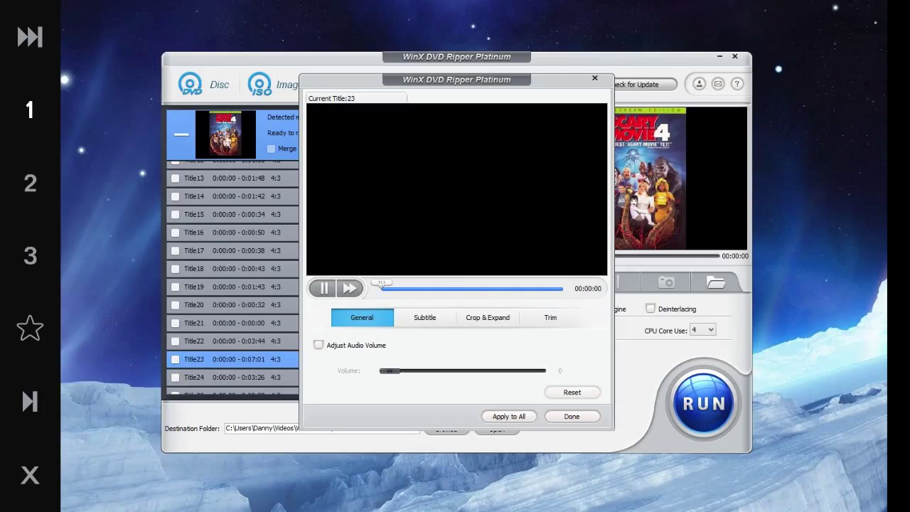
click(323, 288)
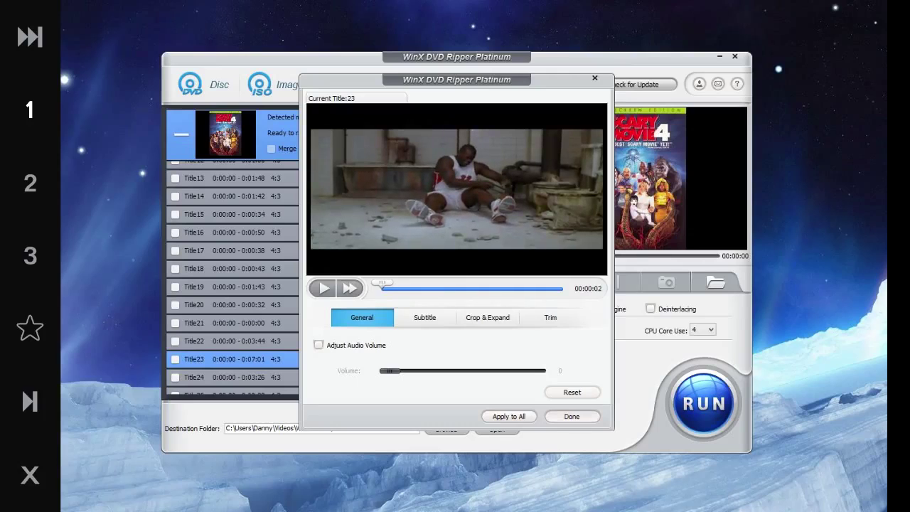
key(Escape)
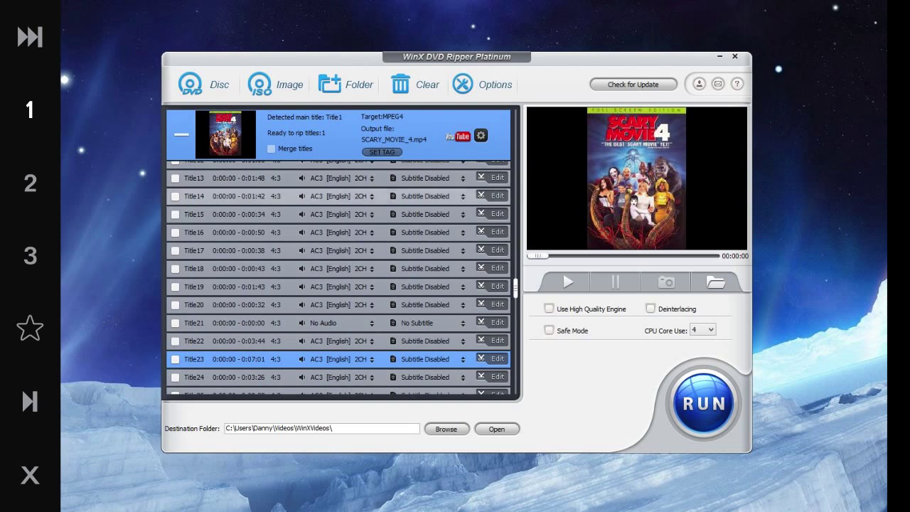
scroll(339, 277, down, 2)
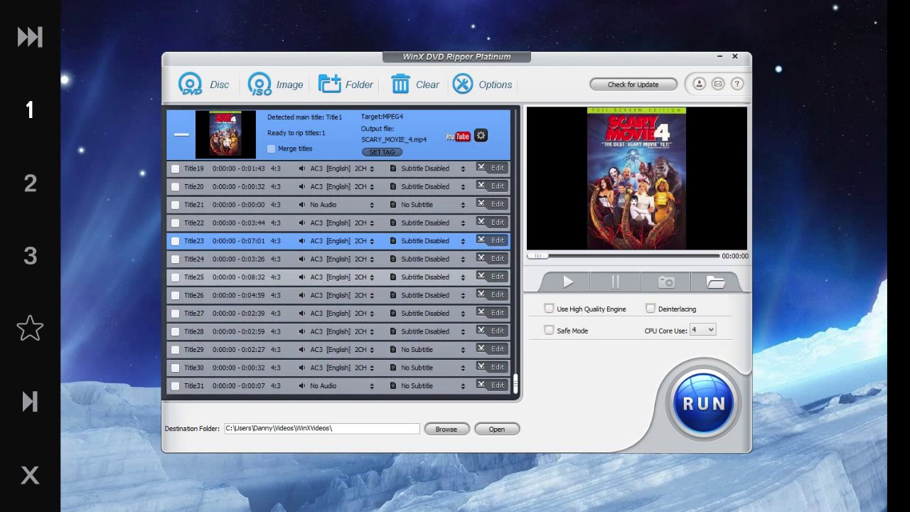
scroll(339, 295, up, 5)
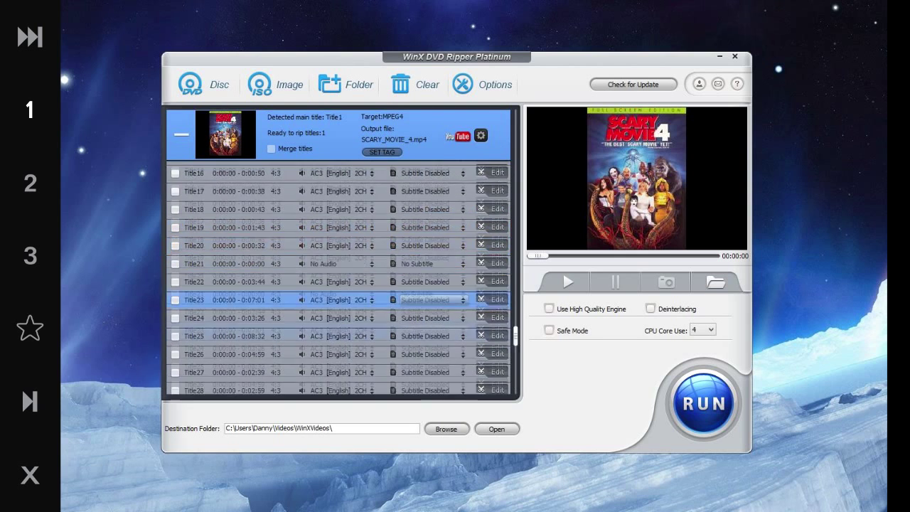
scroll(338, 277, up, 2)
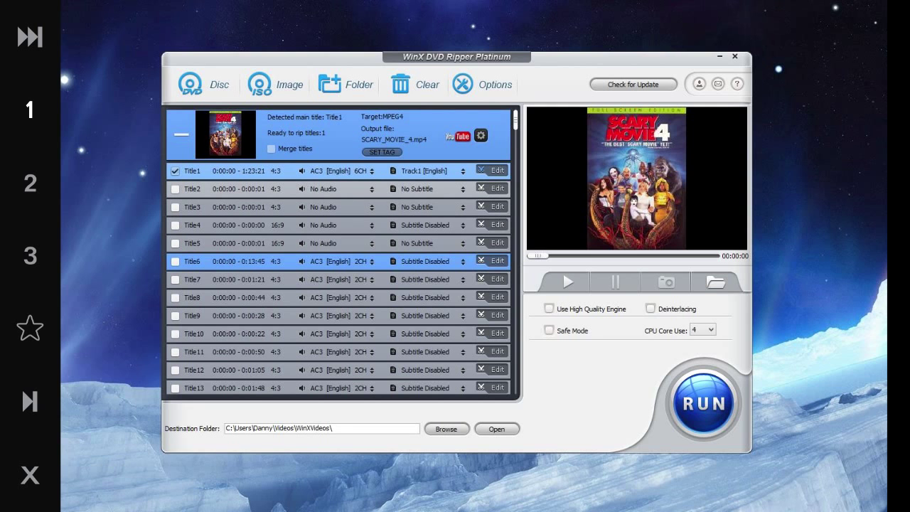
mouse_move(514, 119)
mouse_down()
mouse_move(515, 356)
mouse_move(514, 119)
mouse_up()
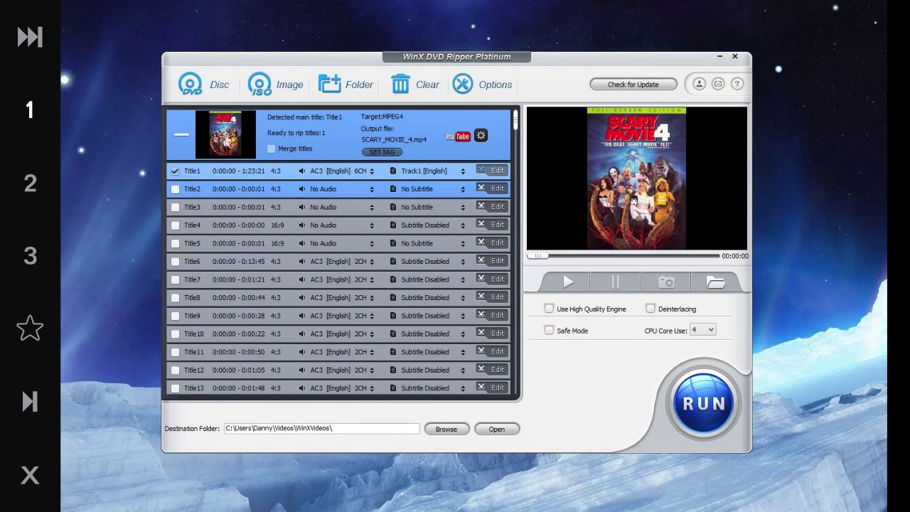
Step: Examine the MPEG4 output profile's video and audio options and the available CPU core choices
click(481, 135)
click(474, 156)
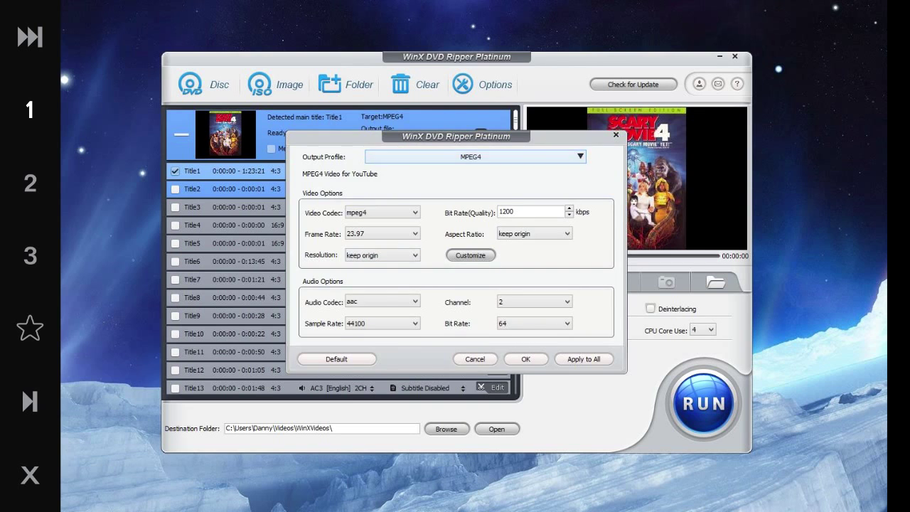
click(653, 379)
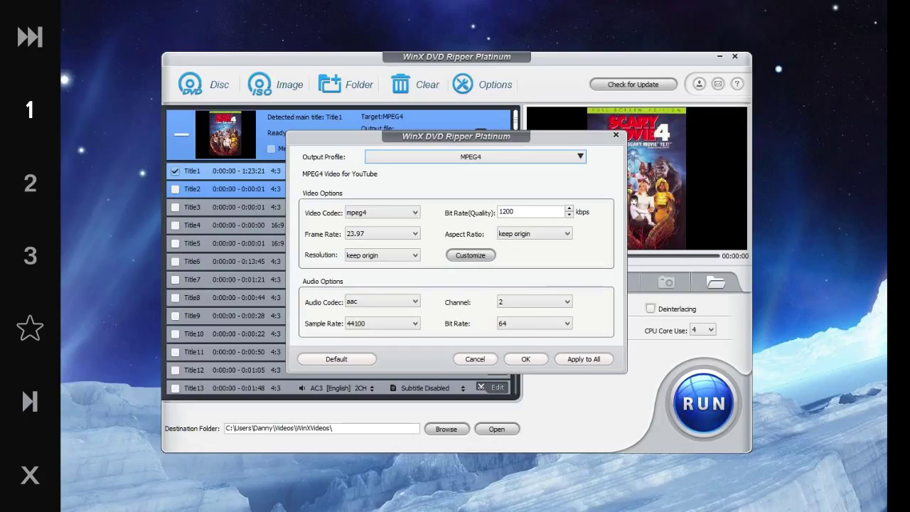
key(Escape)
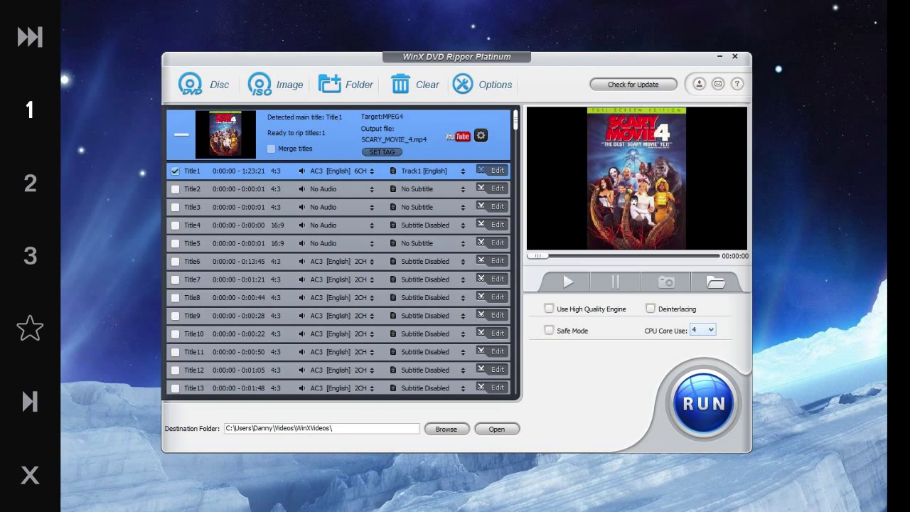
click(710, 329)
click(710, 329)
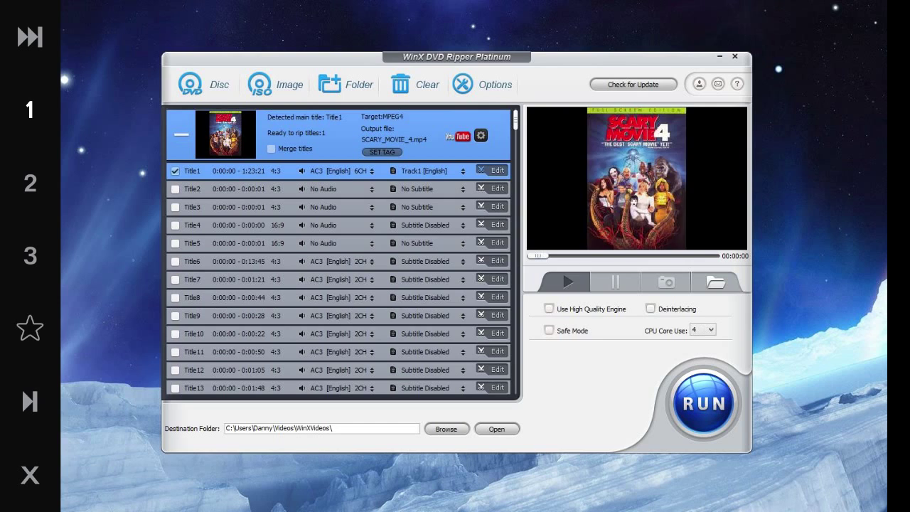
Step: Play the preview of Title1 and start ripping the disc
click(567, 281)
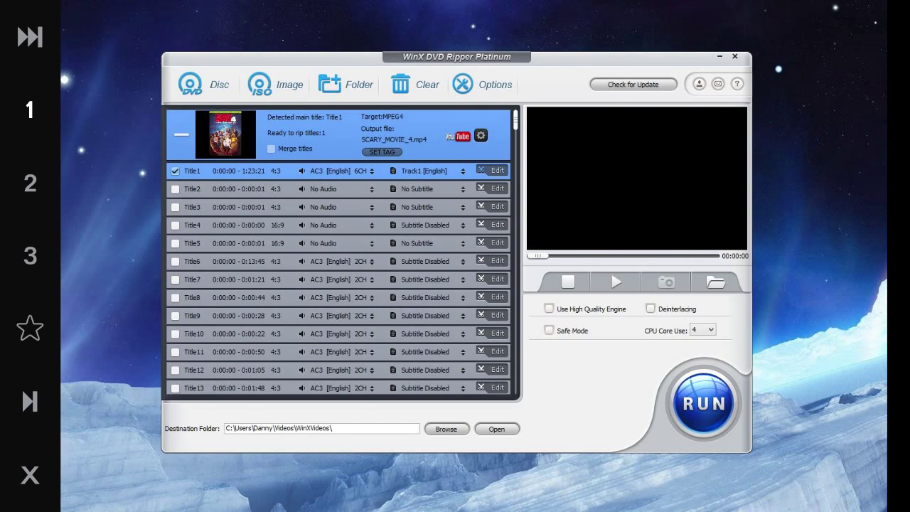
click(703, 403)
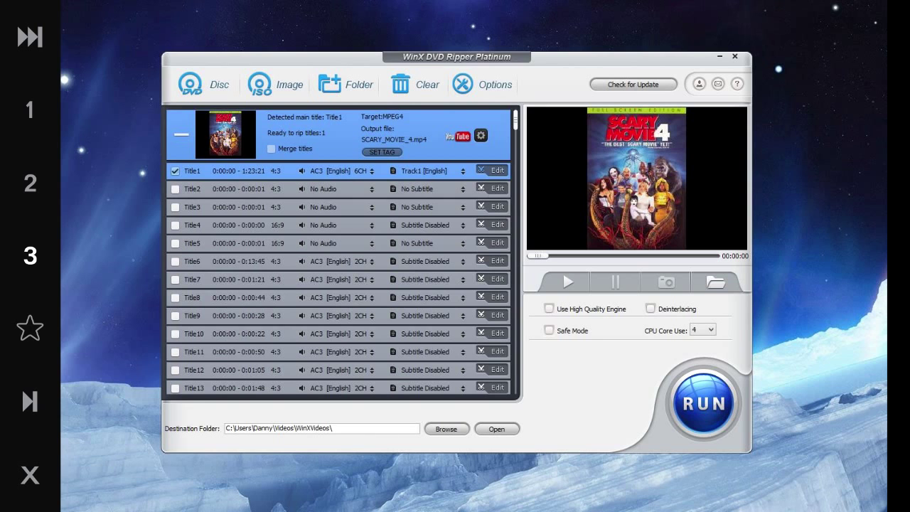
Step: Bring the WinXVideos folder window into view and examine the ripped SCARY_MOVIE_4 video files
drag(909, 114, 561, 124)
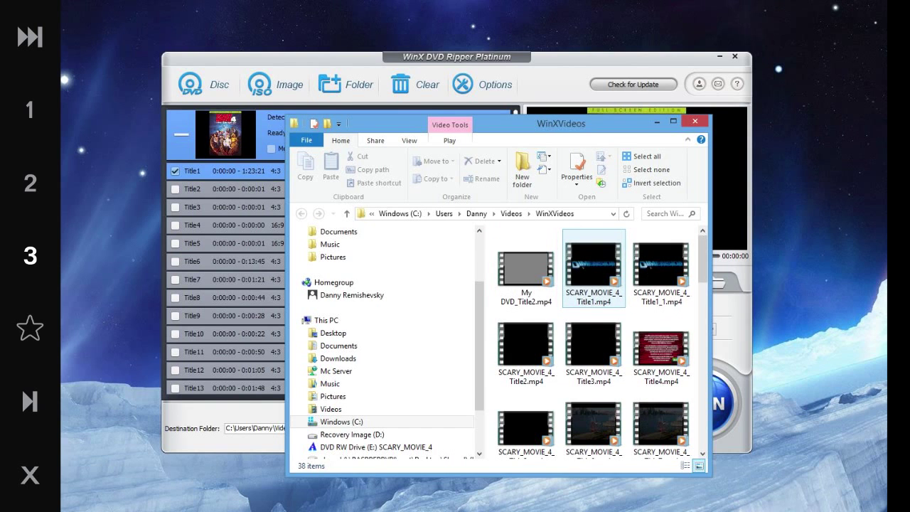
mouse_move(575, 263)
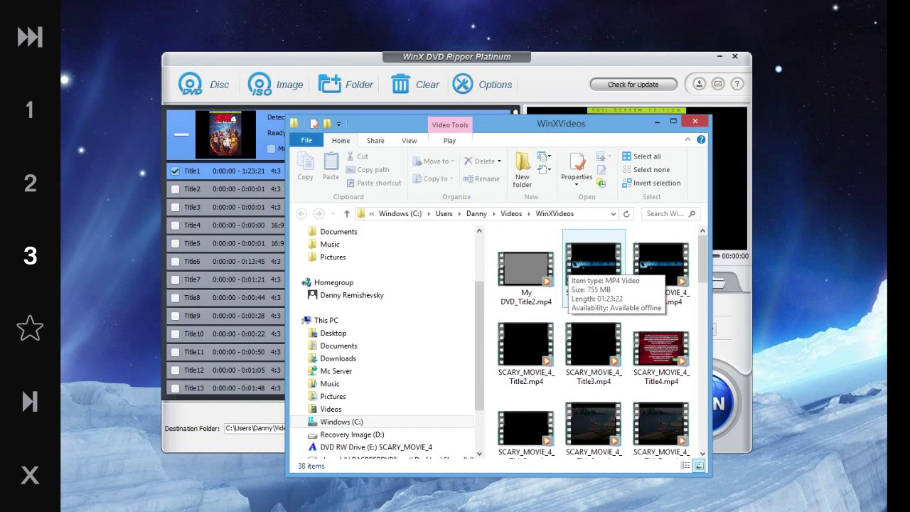
scroll(593, 270, down, 10)
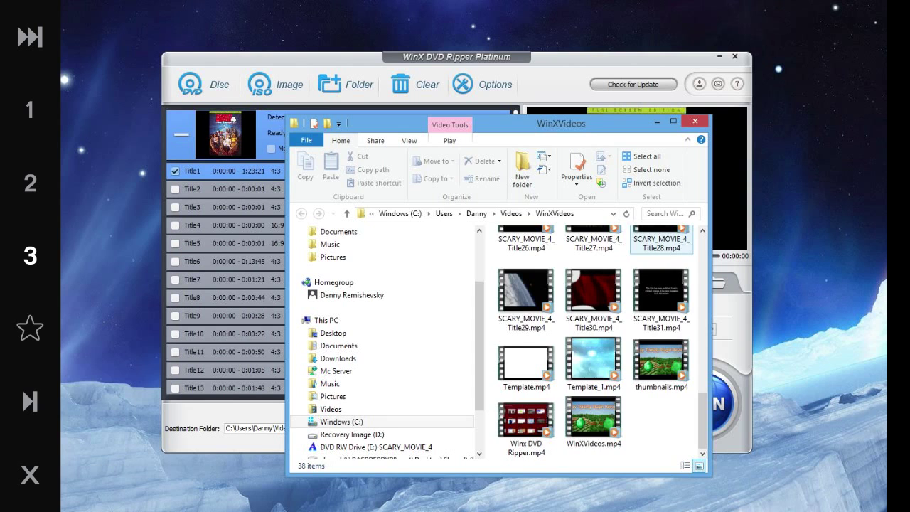
scroll(603, 342, up, 10)
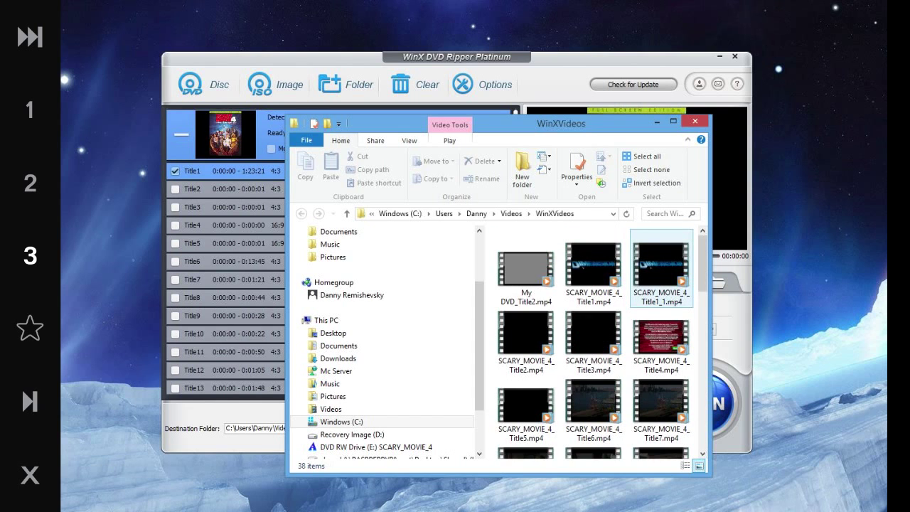
scroll(594, 342, down, 10)
scroll(594, 341, up, 10)
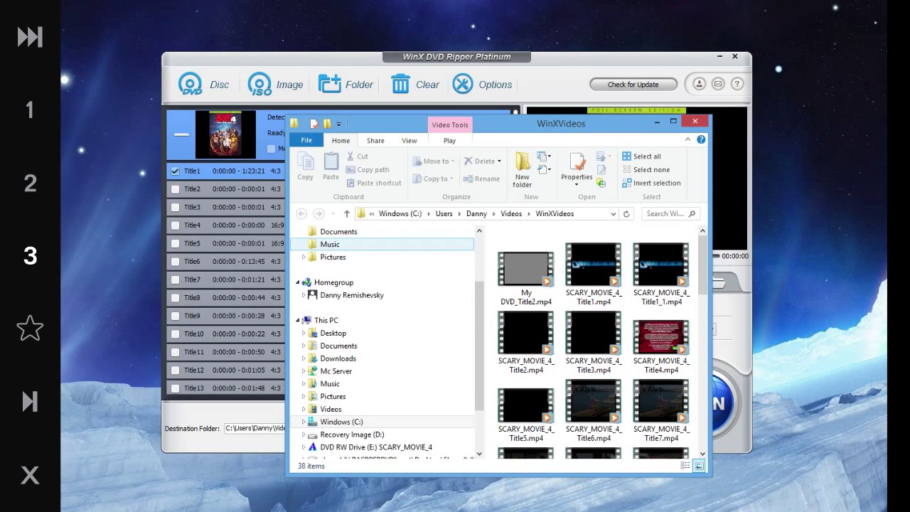
Step: Inspect the file properties of SCARY_MOVIE_4_Title1_1.mp4 in the WinXVideos folder, leaving them unchanged
click(661, 268)
right_click(676, 270)
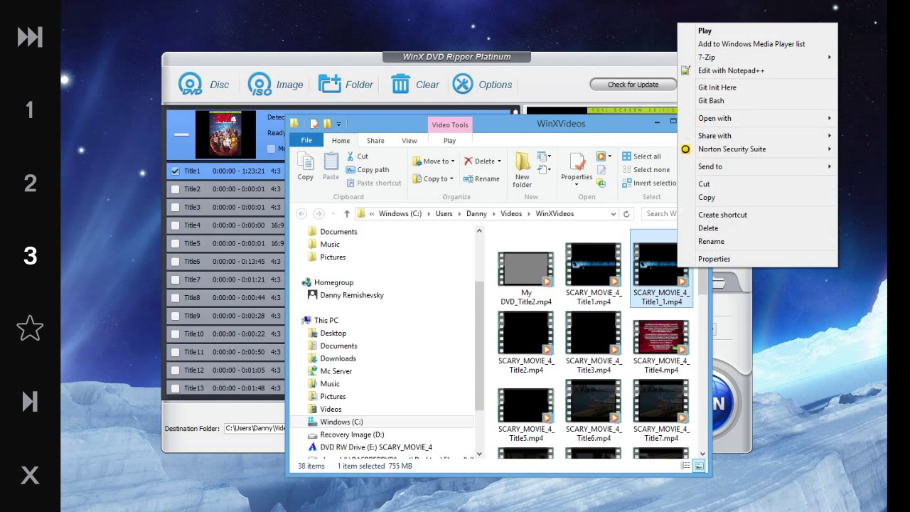
click(703, 259)
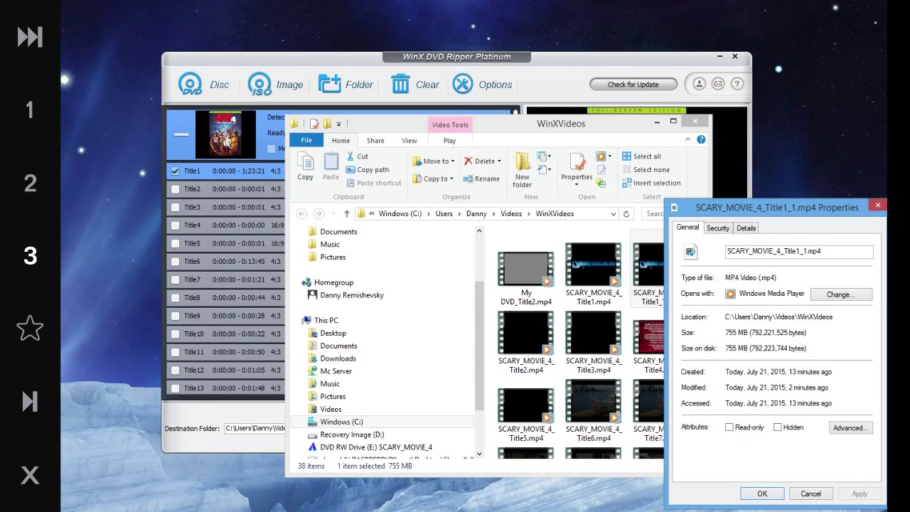
key(Escape)
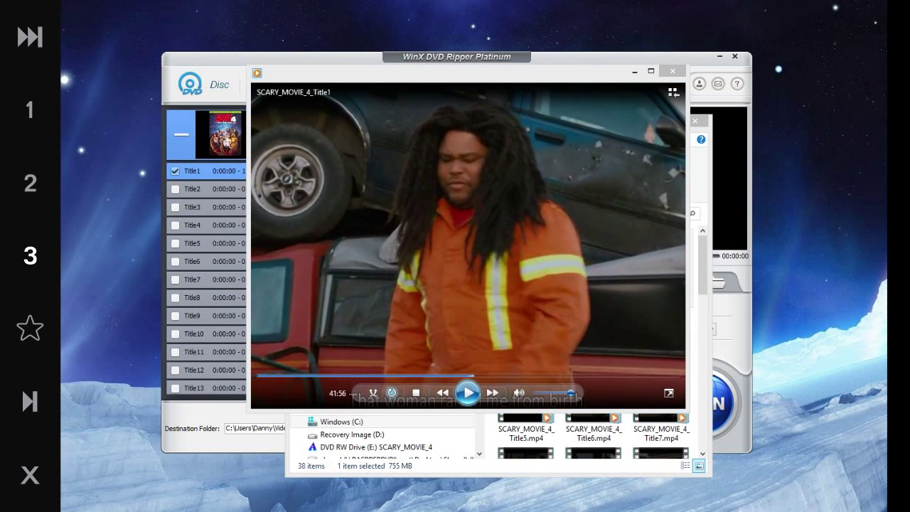
Step: Play the SCARY_MOVIE_4_Title1 video from 51:55, view it in a maximized window, and close the player
click(501, 375)
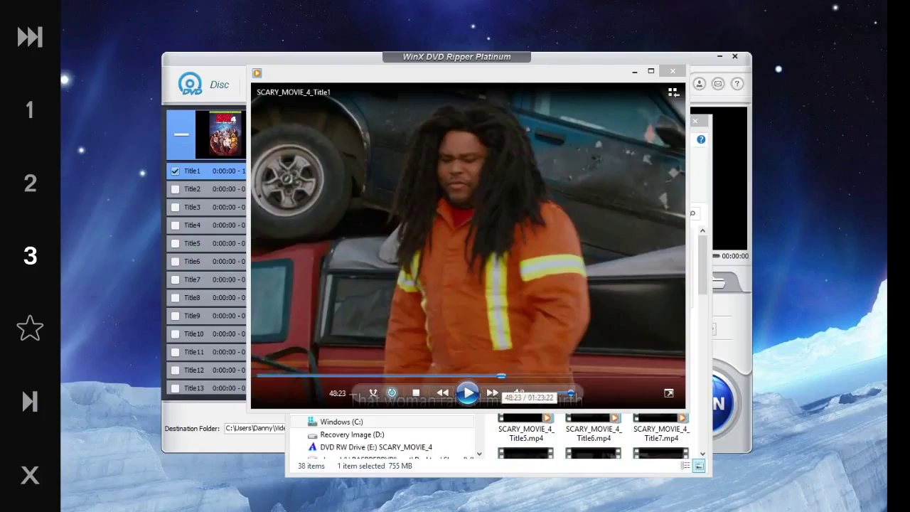
click(519, 375)
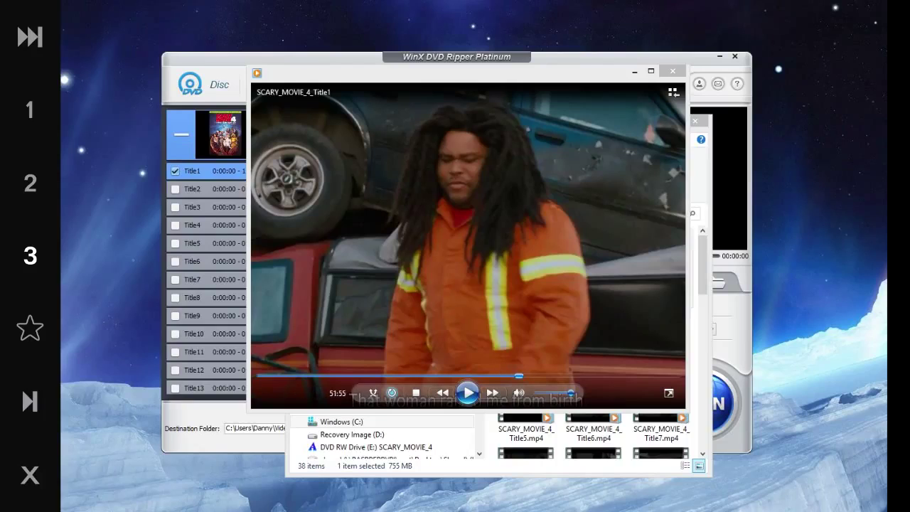
click(467, 393)
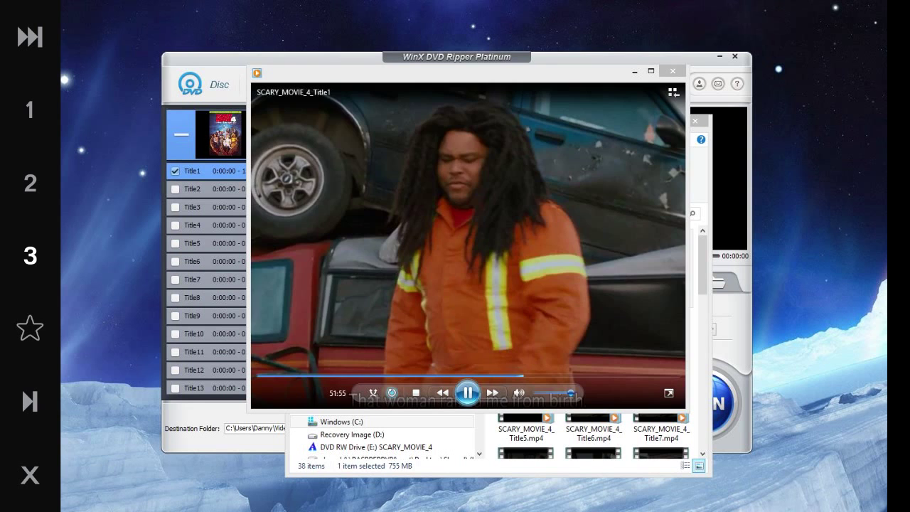
click(467, 392)
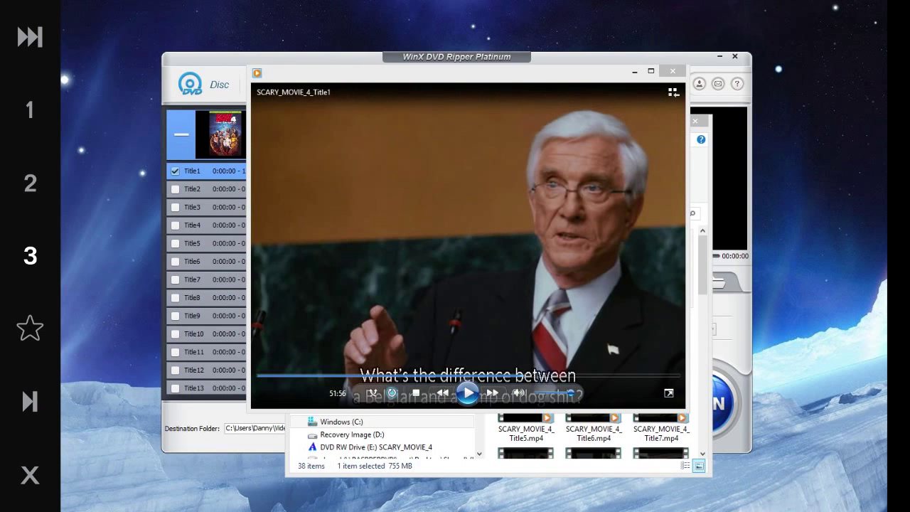
click(467, 393)
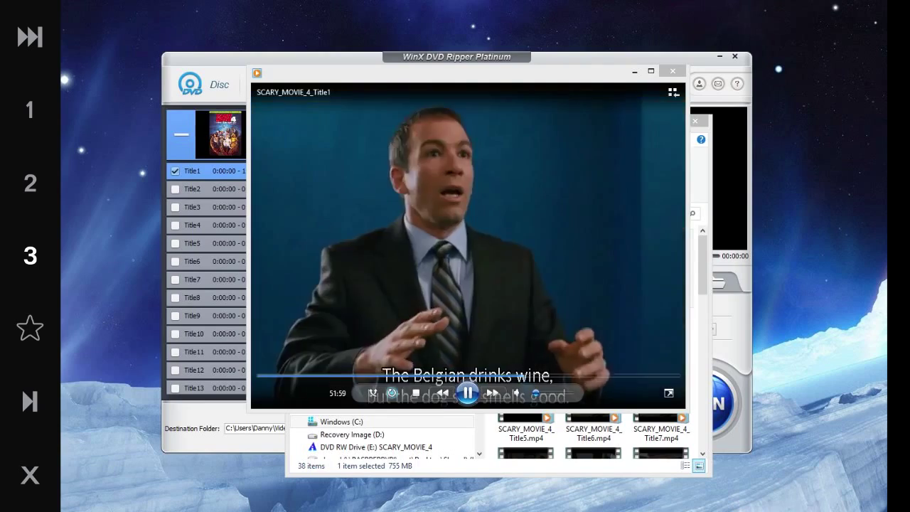
key(super+Up)
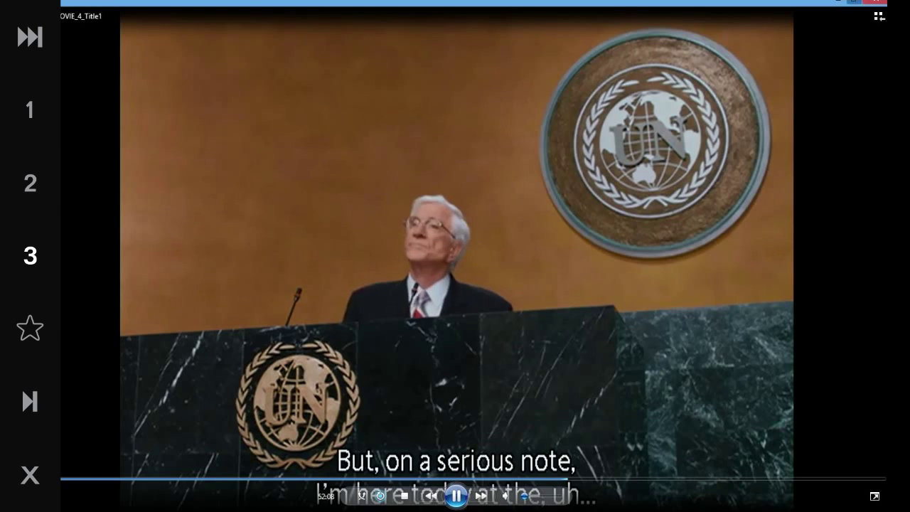
click(853, 2)
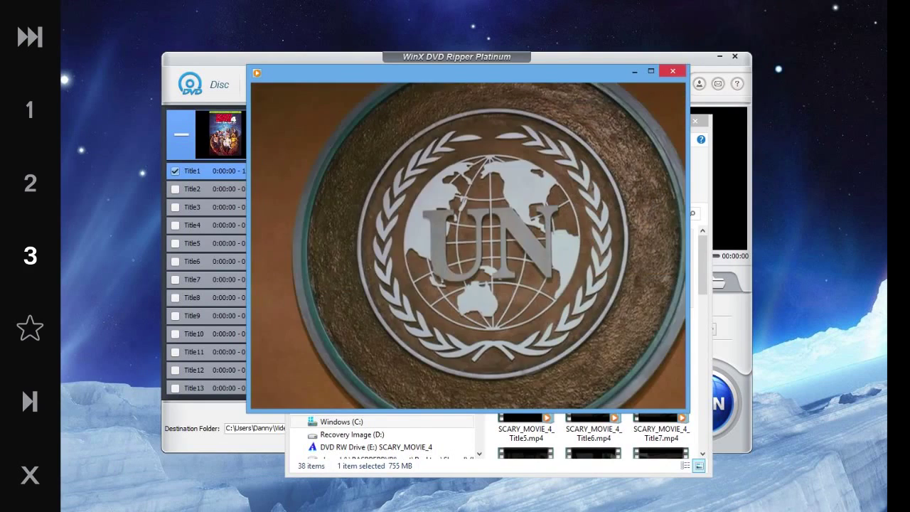
click(672, 71)
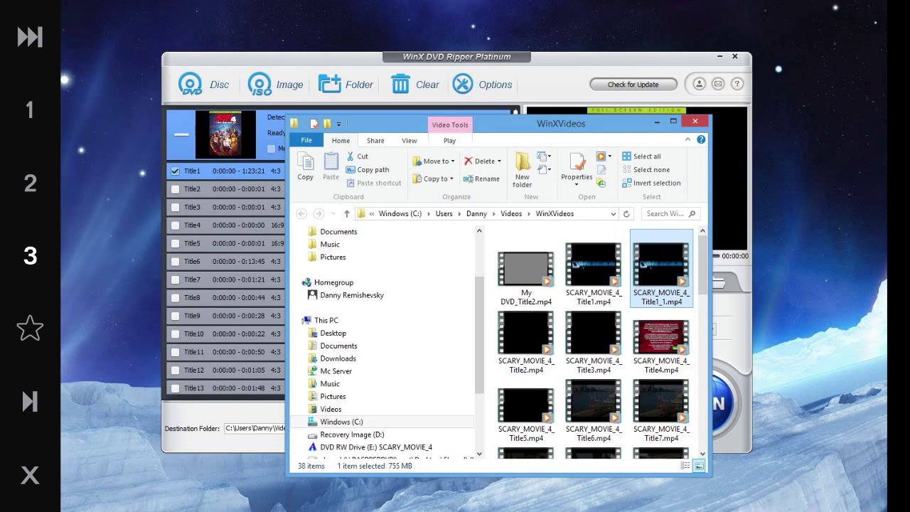
Step: Examine the details of SCARY_MOVIE_4_Title1_1.mp4 and look through all the video files in the WinXVideos folder
mouse_move(650, 264)
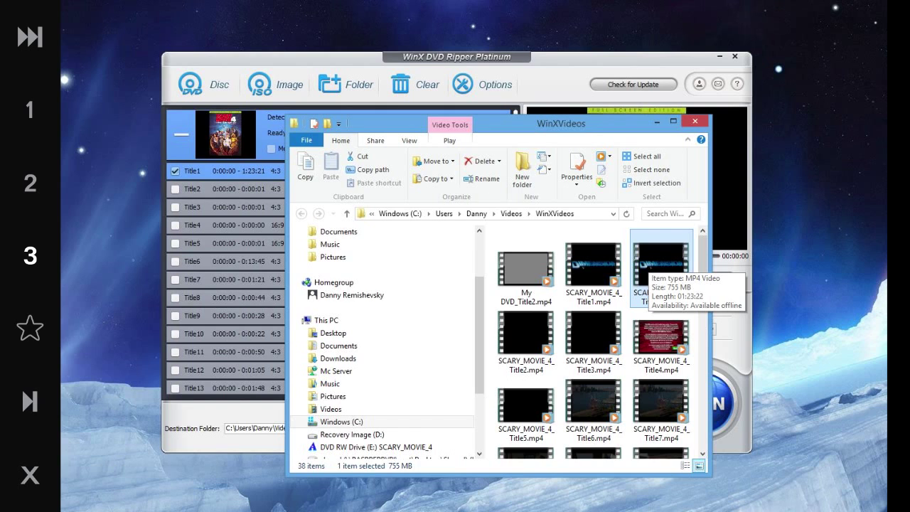
mouse_move(650, 265)
mouse_down()
mouse_move(785, 235)
mouse_move(831, 194)
mouse_move(796, 244)
mouse_move(823, 178)
mouse_move(753, 75)
mouse_move(744, 261)
mouse_move(788, 276)
mouse_move(824, 177)
mouse_move(669, 134)
mouse_move(791, 115)
mouse_move(705, 199)
mouse_move(653, 274)
mouse_up()
drag(685, 153, 664, 266)
scroll(662, 284, down, 7)
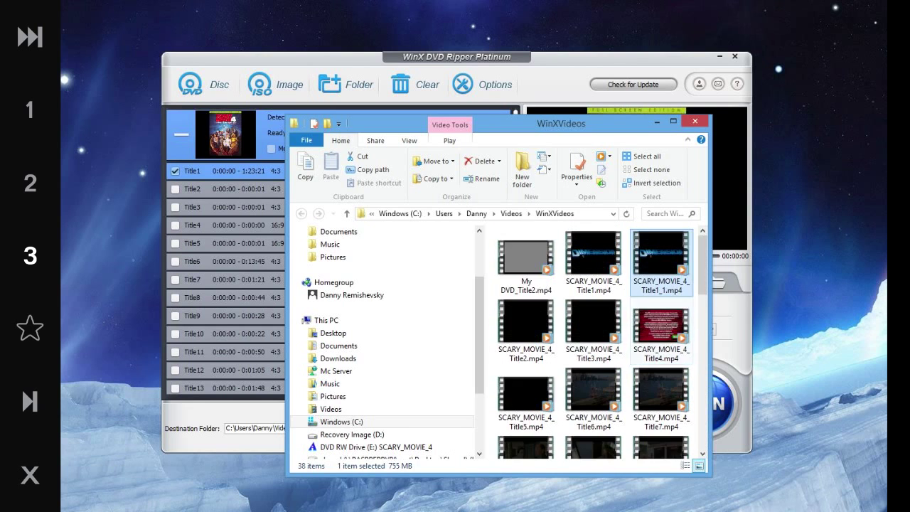
scroll(659, 298, up, 10)
scroll(659, 299, down, 10)
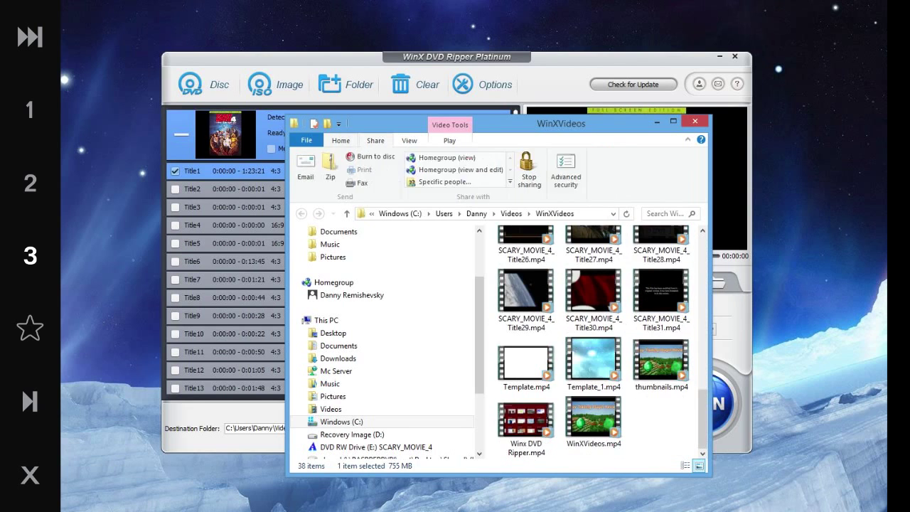
scroll(660, 248, up, 8)
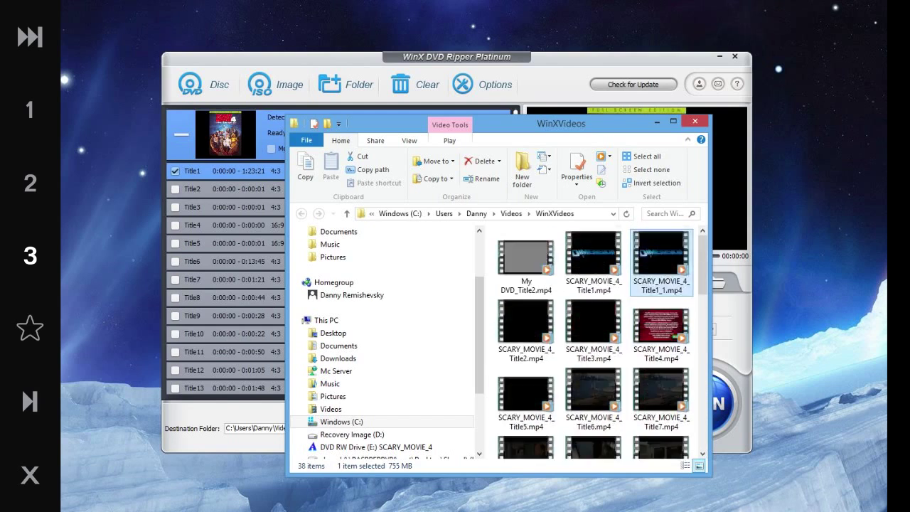
scroll(660, 249, down, 7)
scroll(660, 249, up, 3)
scroll(660, 249, down, 3)
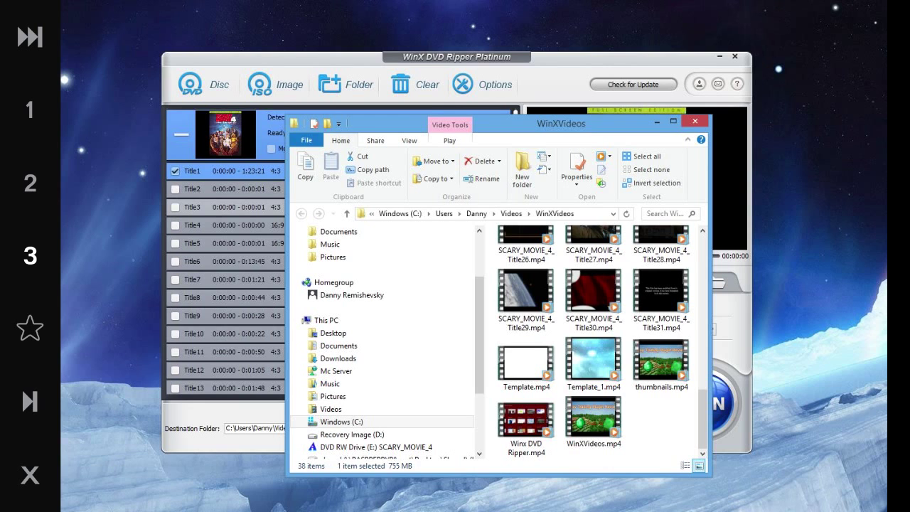
Step: Switch to WinX DVD Ripper Platinum, discard the loaded disc for an ISO image source, and dismiss the image selection without choosing a file
key(alt+Tab)
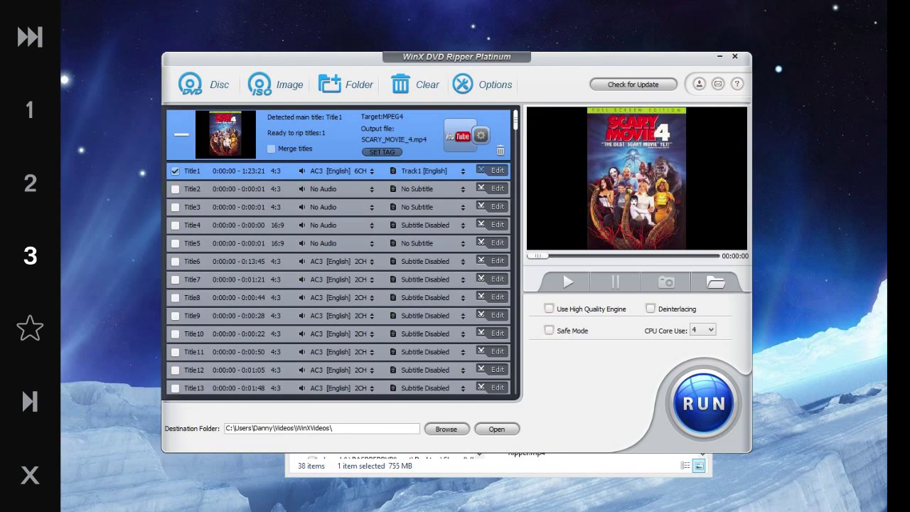
click(275, 84)
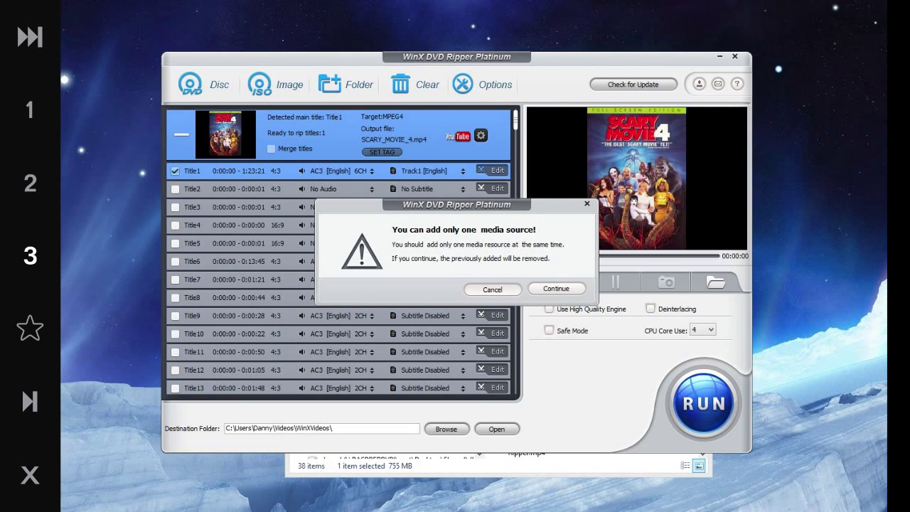
click(555, 287)
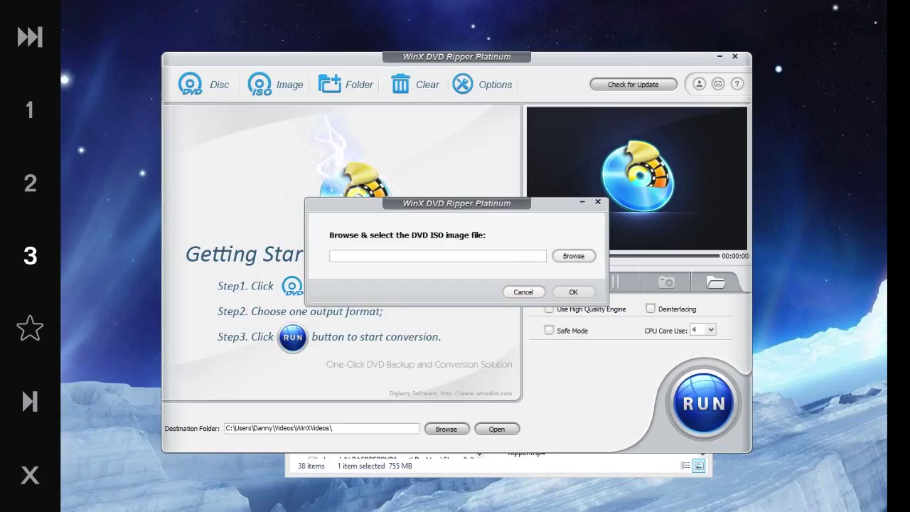
click(598, 201)
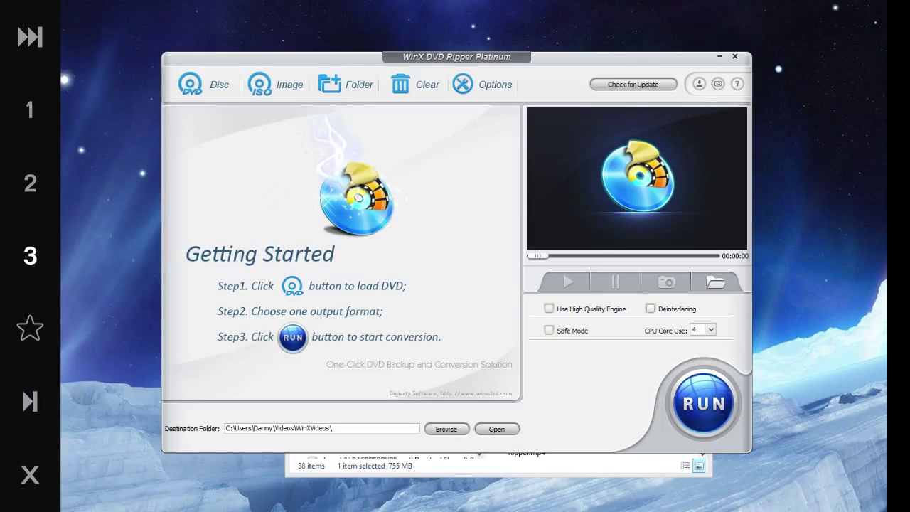
click(275, 84)
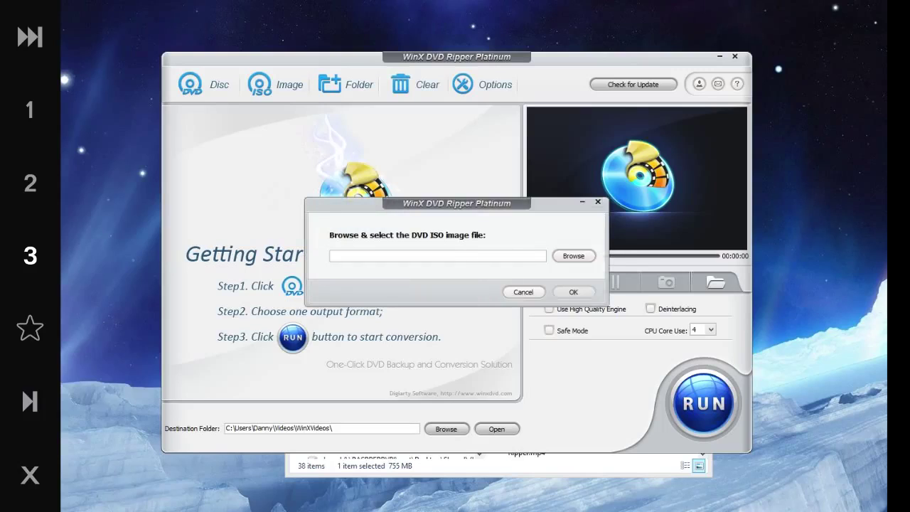
click(597, 202)
Step: Review the ripper's general options for audio language, conversion completion and output folders, keeping the current settings
click(482, 84)
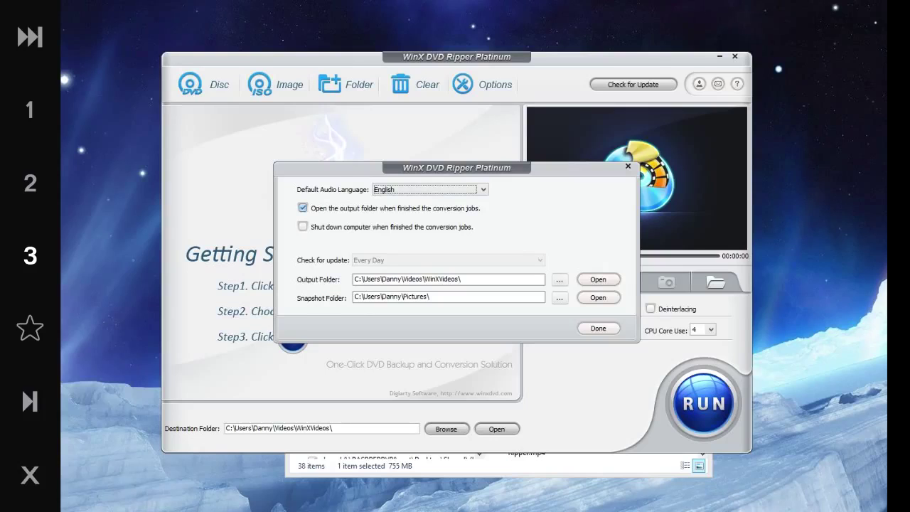
click(598, 328)
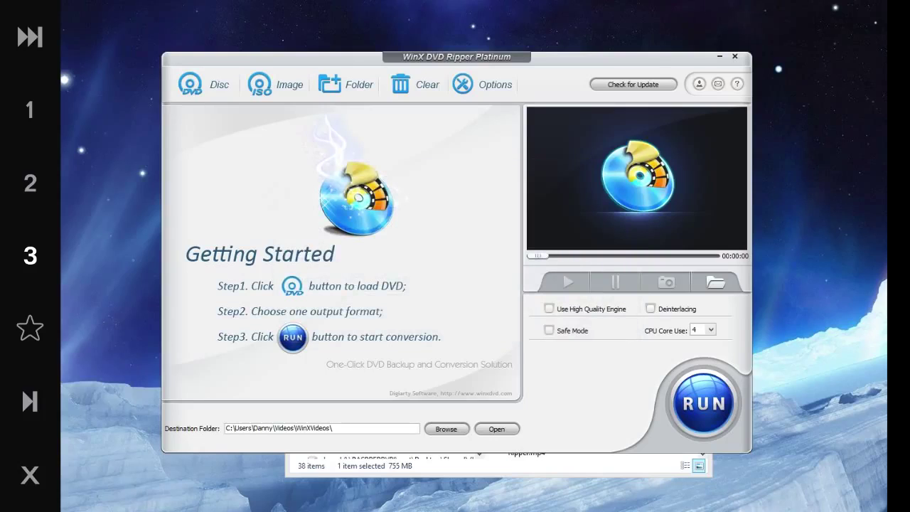